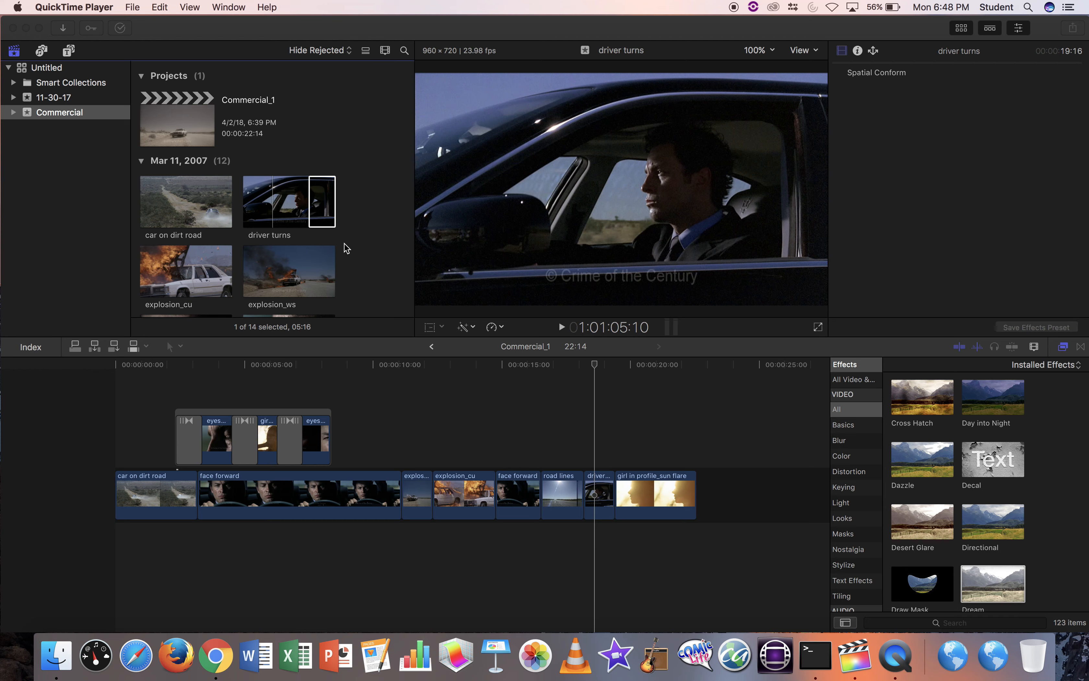
# Scroll the Commercial_1 timeline to view its connected clips and transitions.
pyautogui.scroll(-5, 345, 244)
# Select the Untitled library in the sidebar to show its properties and all its projects.
pyautogui.scroll(-5, 345, 244)
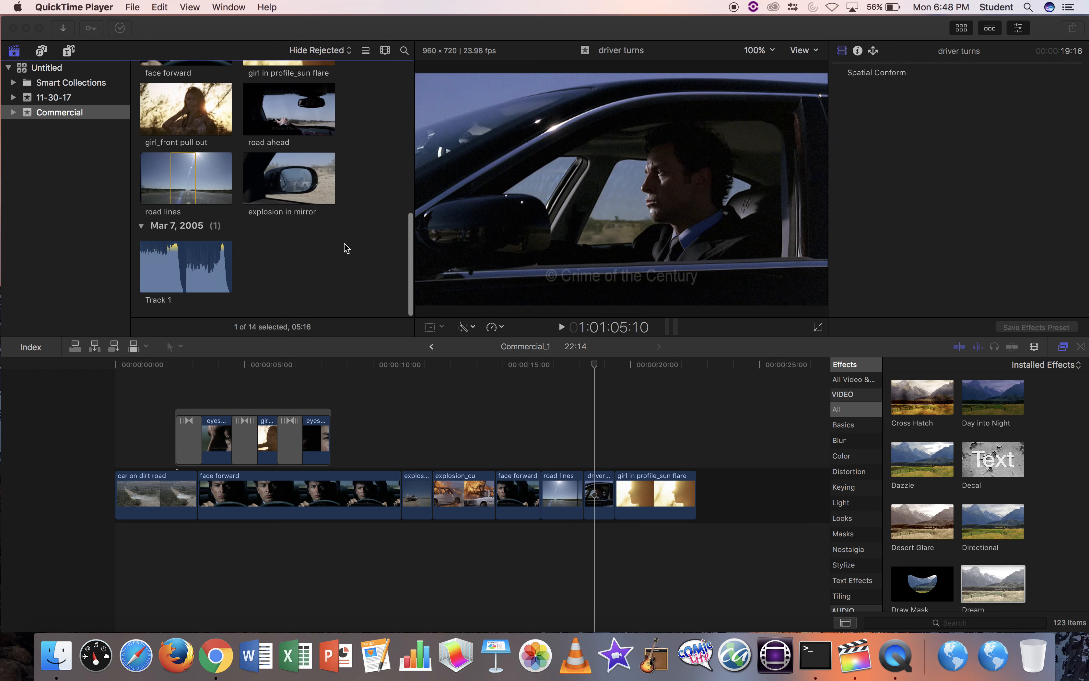
pyautogui.scroll(10, 334, 98)
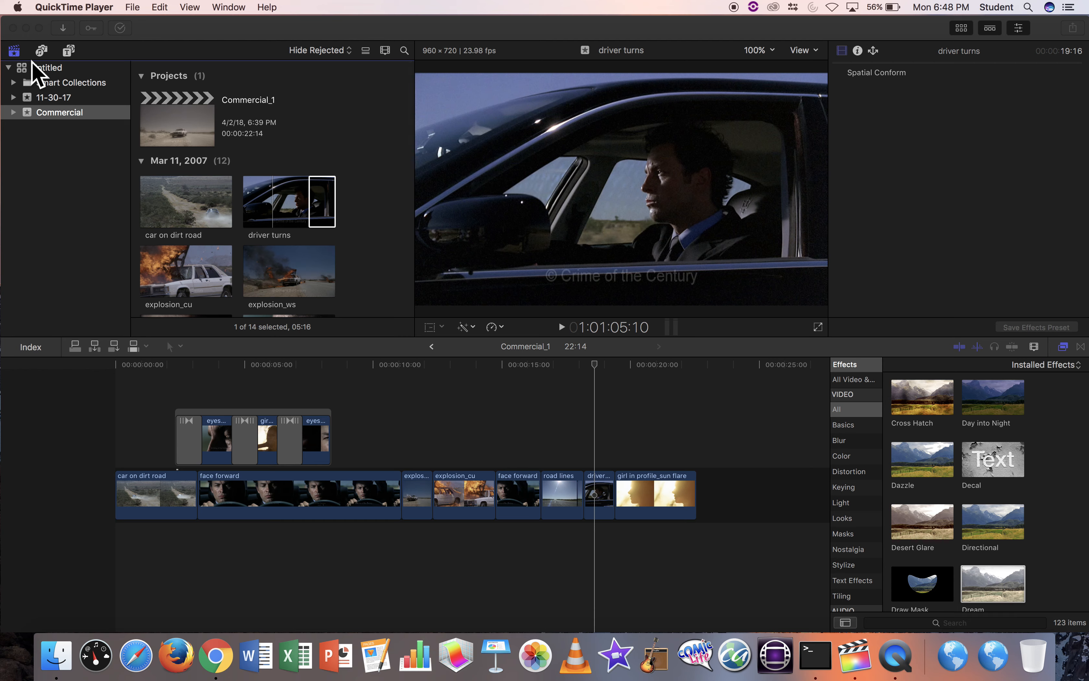
pyautogui.click(9, 69)
pyautogui.click(9, 68)
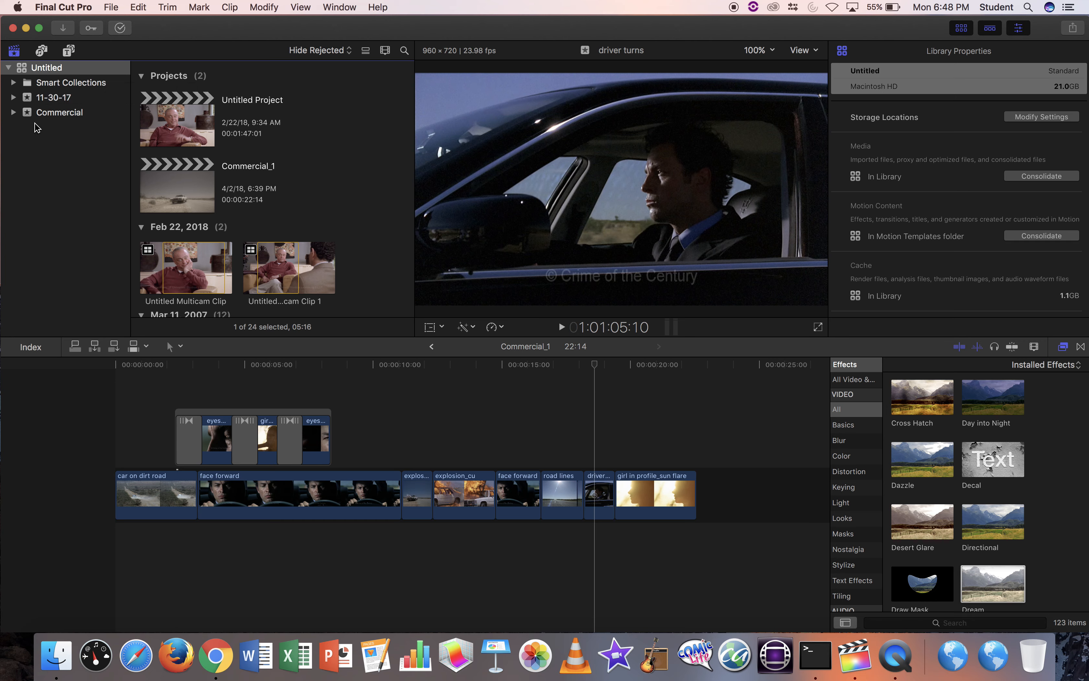
pyautogui.click(44, 109)
# Select the Commercial event to list the Commercial_1 project and its 12 Mar 11, 2007 clips.
pyautogui.click(44, 112)
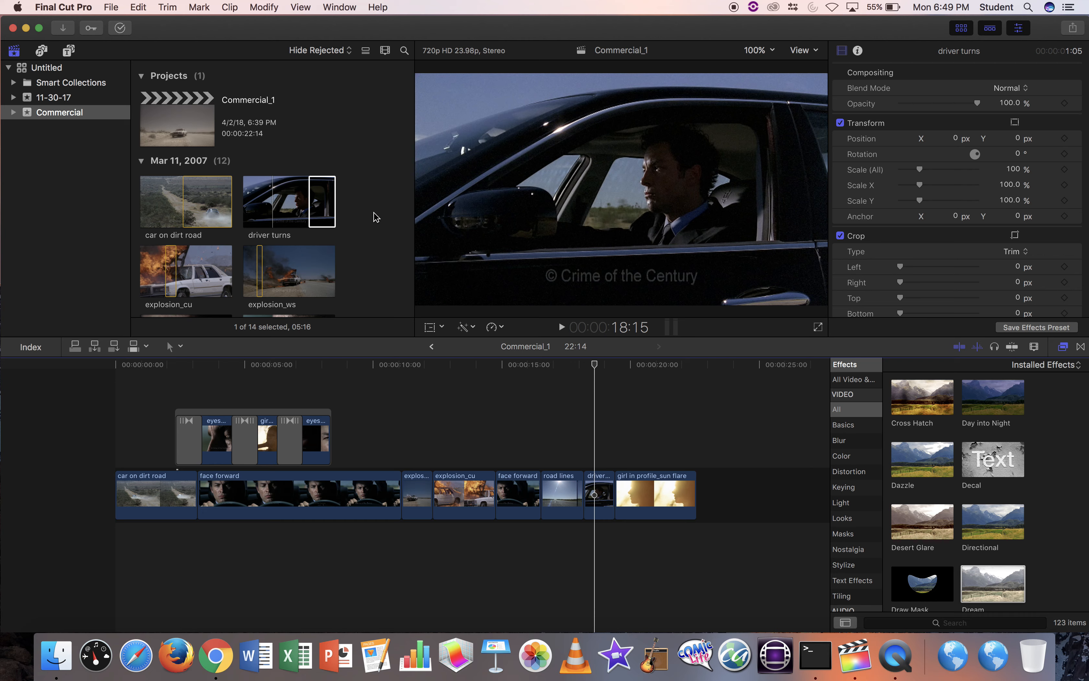
pyautogui.scroll(-2, 376, 217)
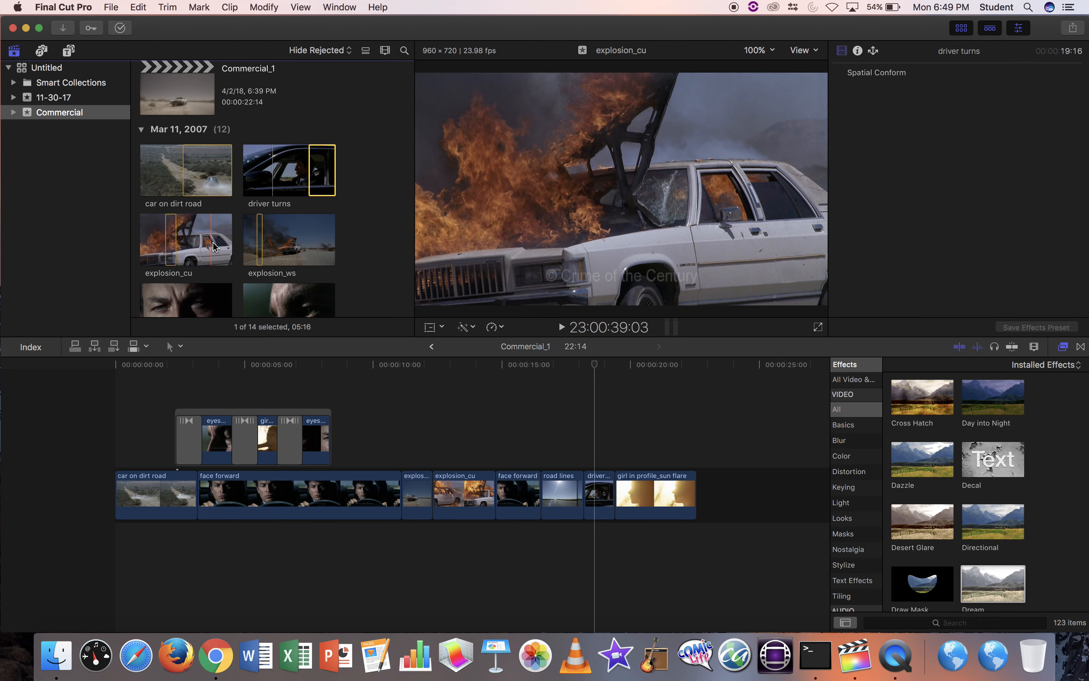
pyautogui.scroll(-5, 203, 247)
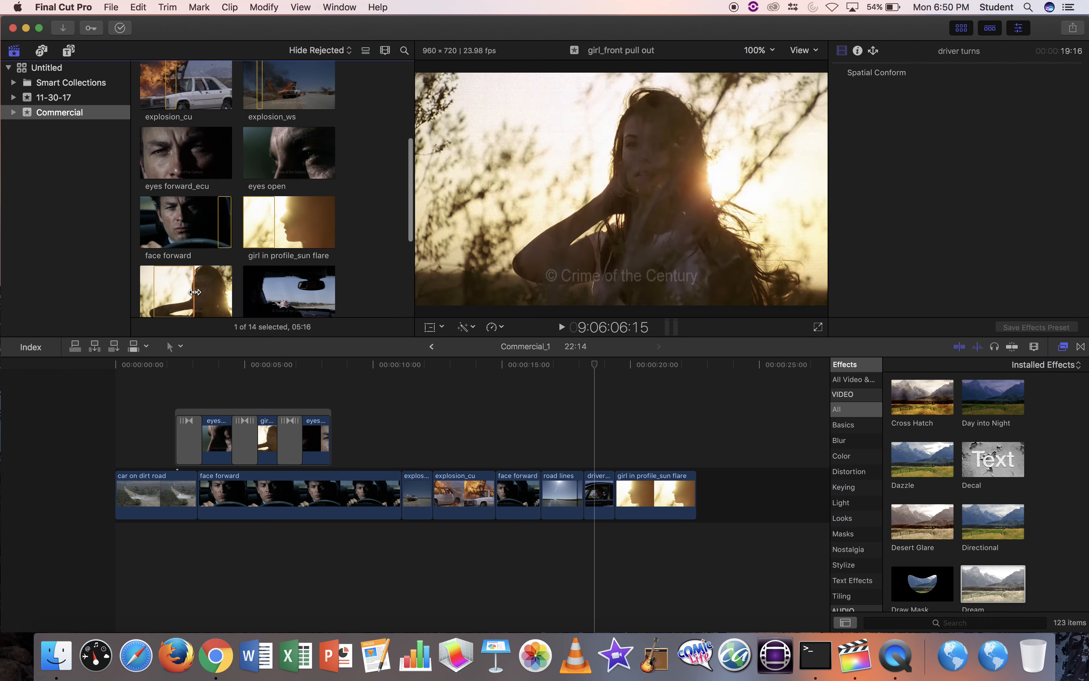
pyautogui.scroll(-4, 204, 297)
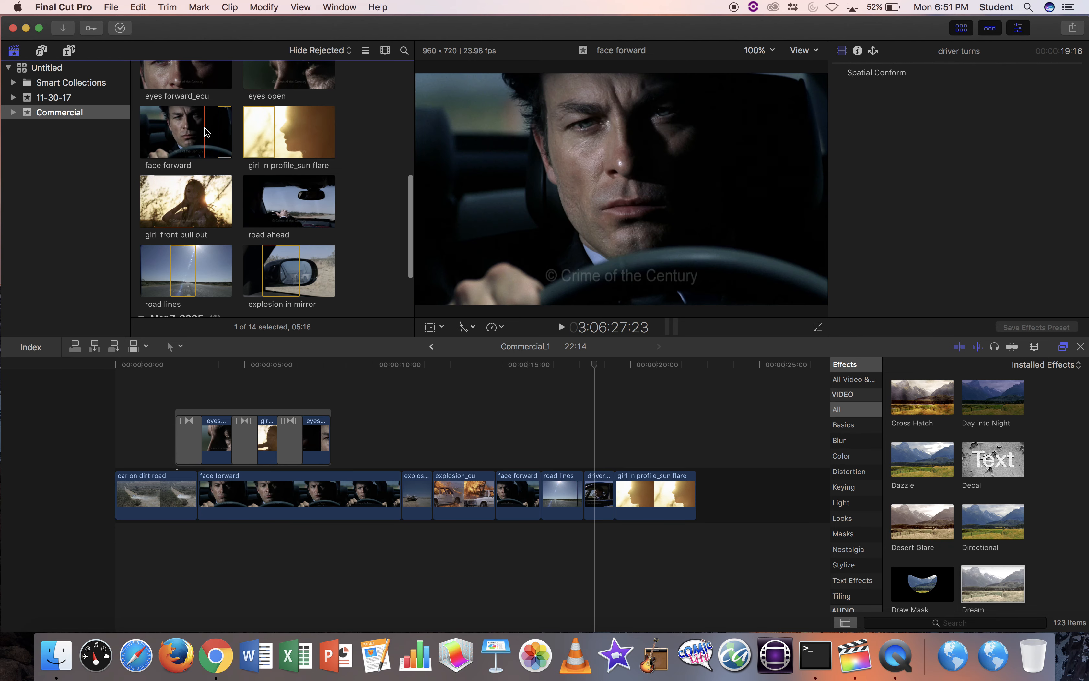
# Scroll through the event browser to locate the explosion in mirror clip.
pyautogui.scroll(2, 205, 126)
pyautogui.scroll(8, 284, 99)
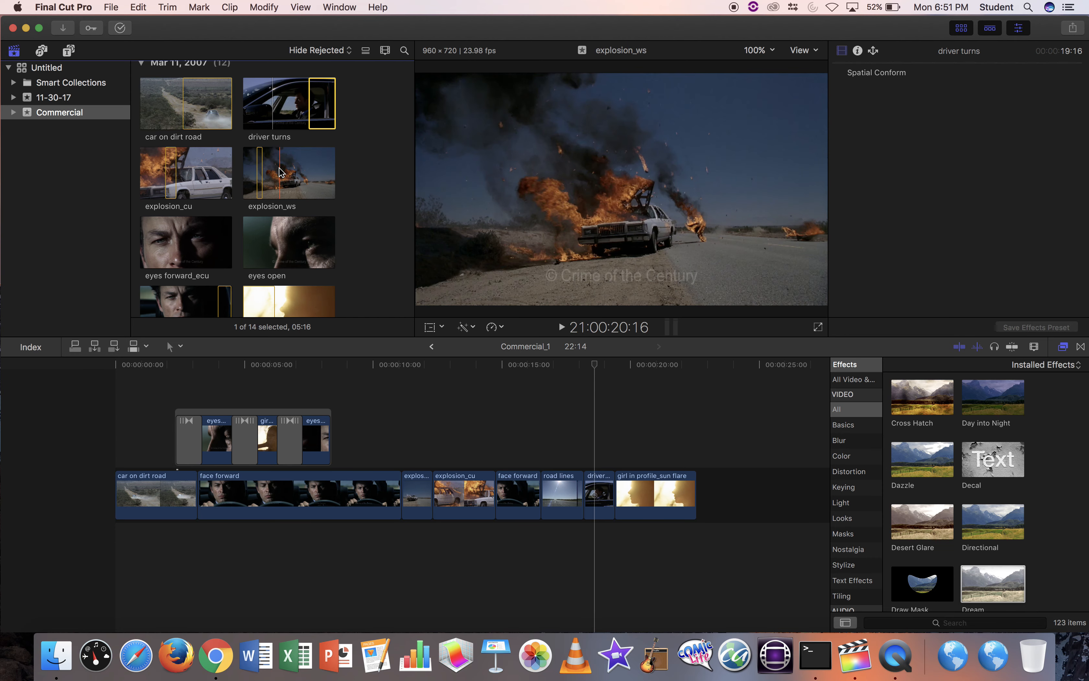
pyautogui.scroll(-5, 279, 171)
pyautogui.scroll(-3, 279, 171)
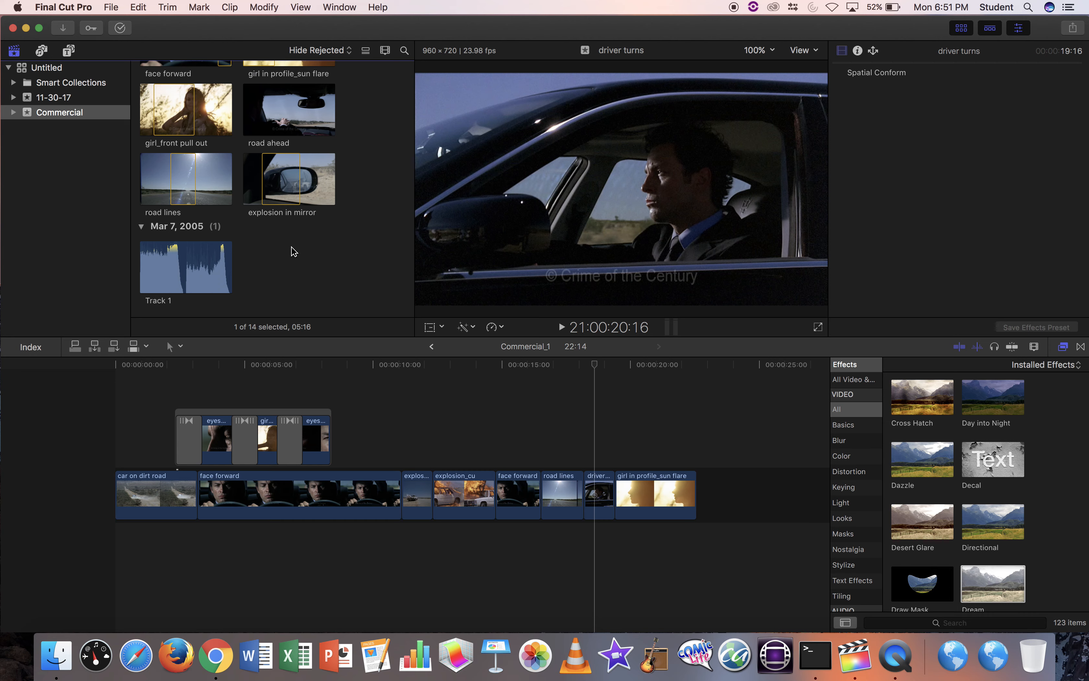
pyautogui.click(277, 182)
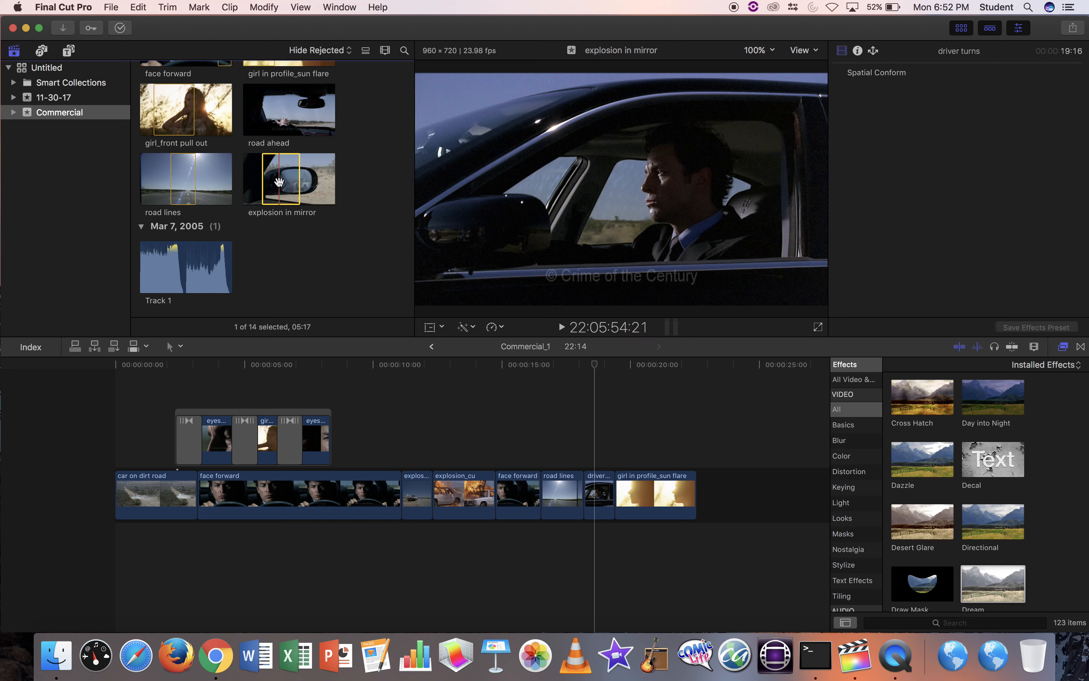
pyautogui.scroll(2, 295, 113)
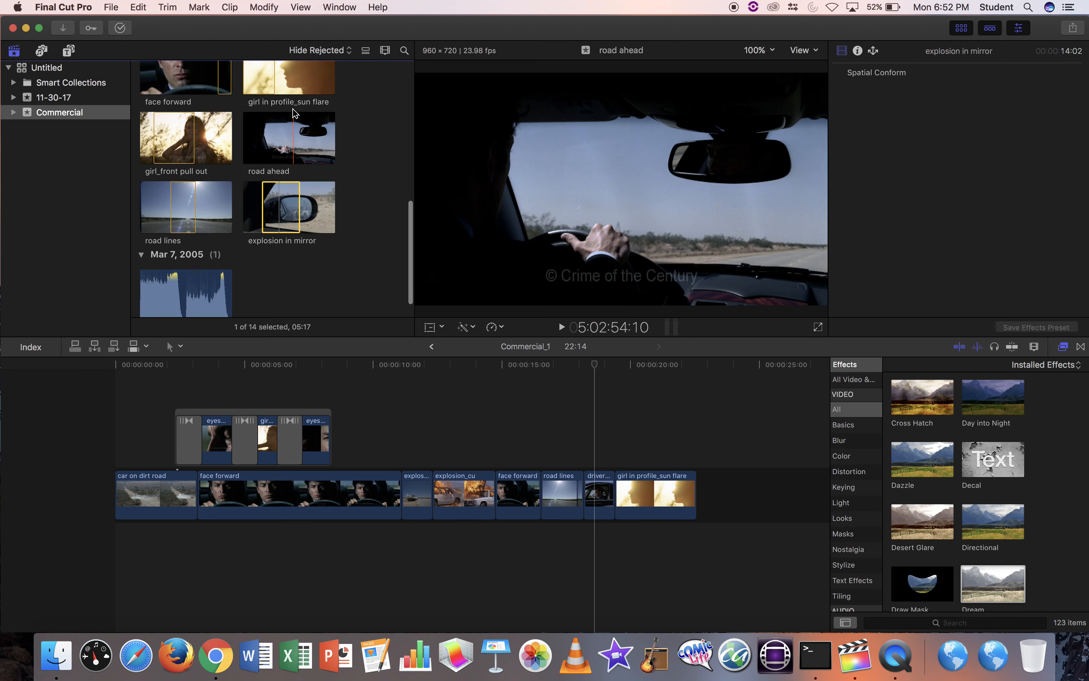
pyautogui.scroll(5, 180, 88)
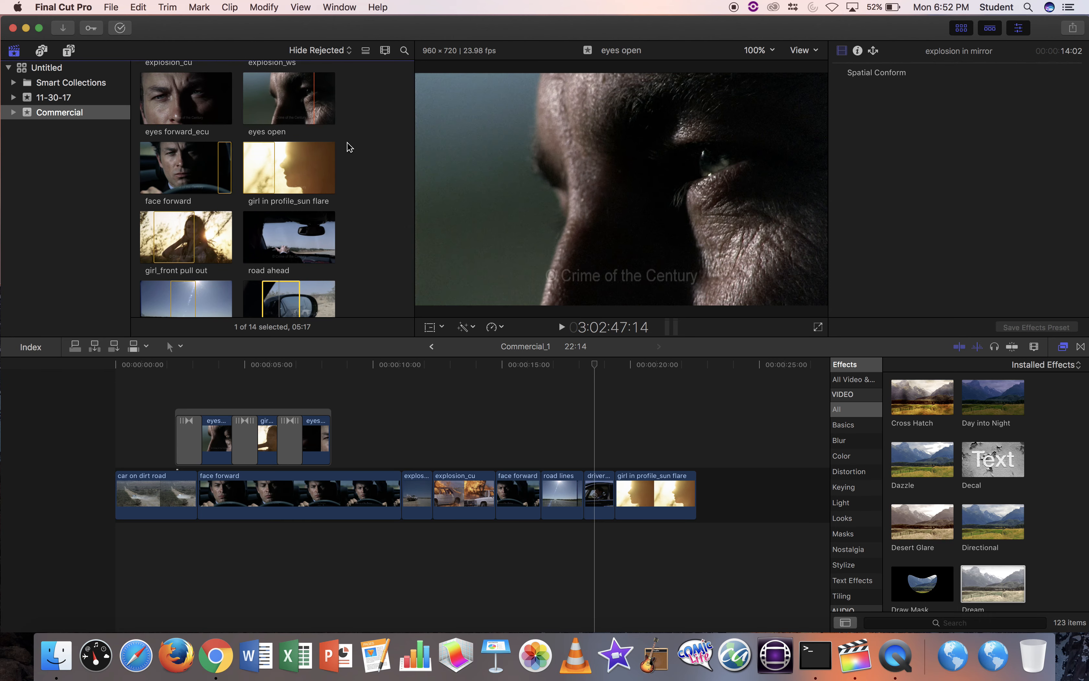
pyautogui.scroll(5, 371, 163)
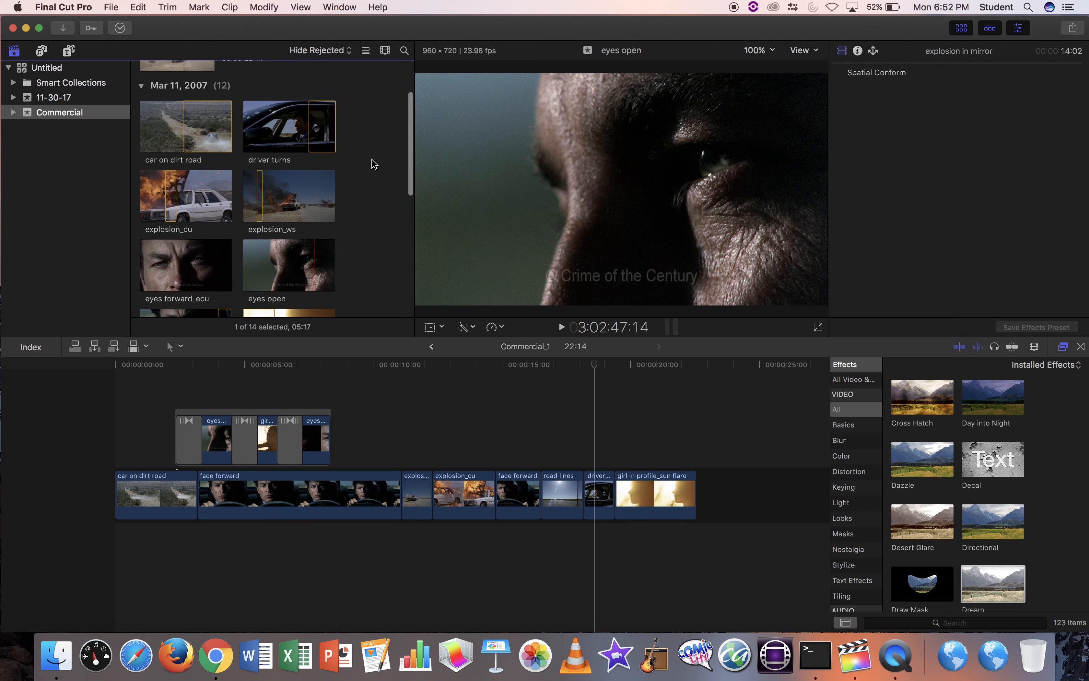
pyautogui.click(372, 406)
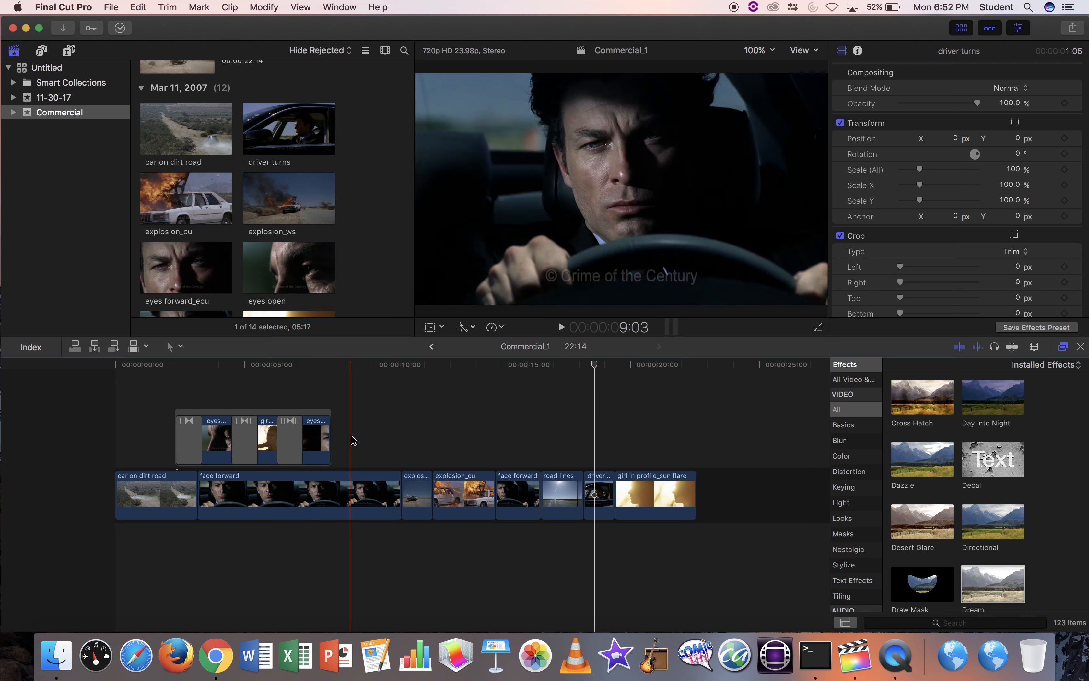
pyautogui.scroll(2, 327, 191)
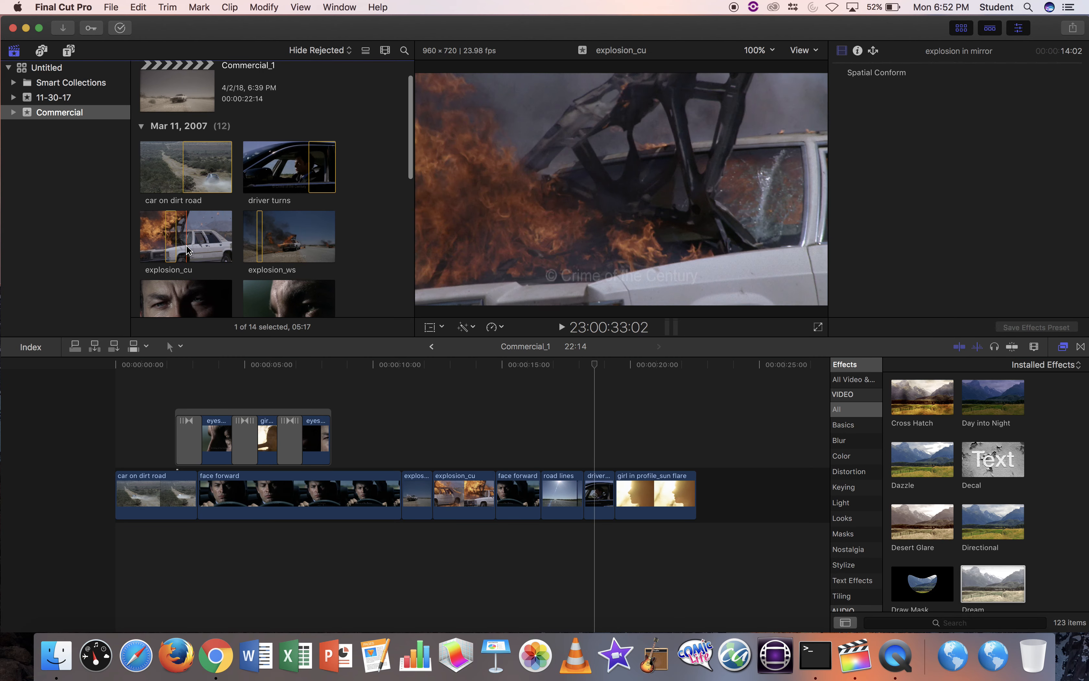
pyautogui.scroll(-5, 250, 249)
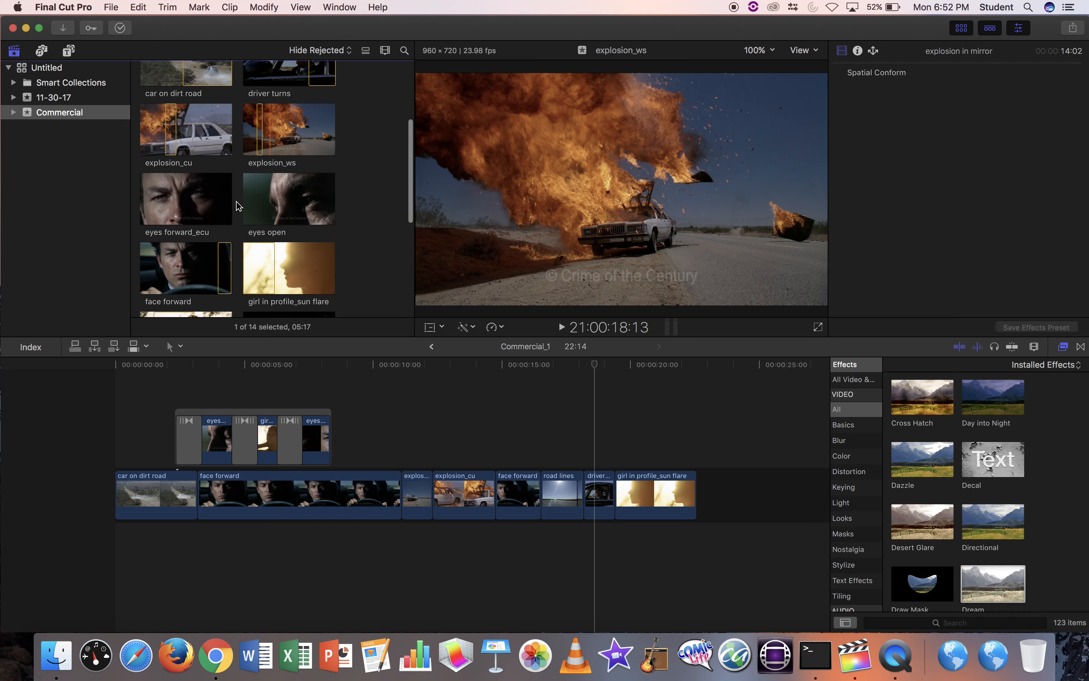
pyautogui.scroll(3, 209, 173)
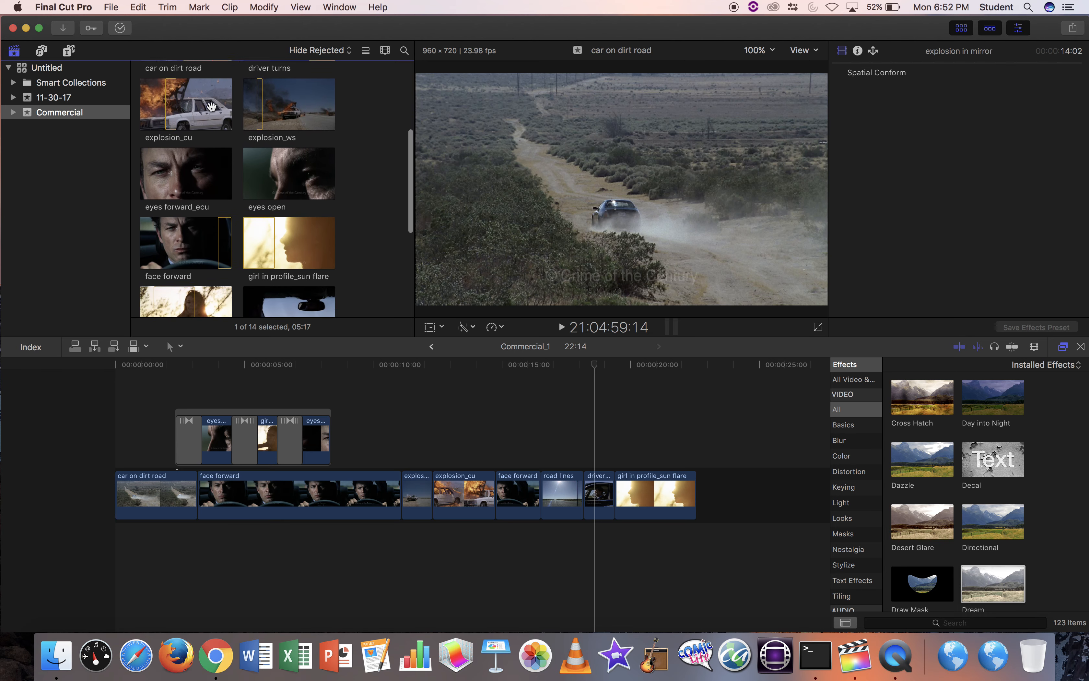
pyautogui.scroll(-7, 270, 217)
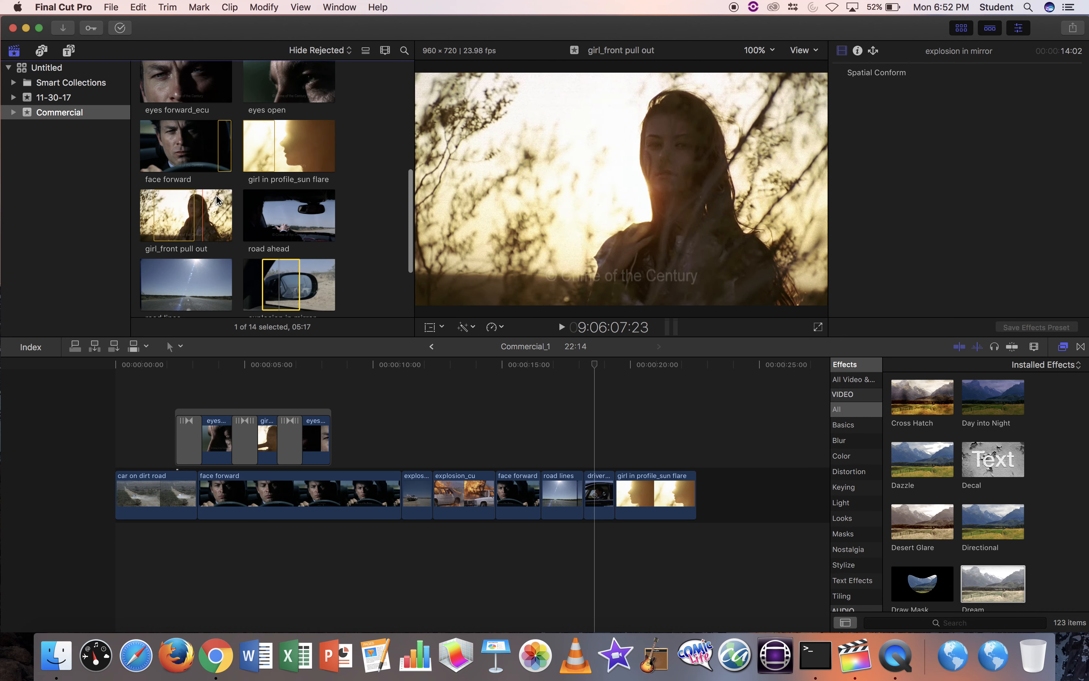
pyautogui.scroll(-1, 241, 159)
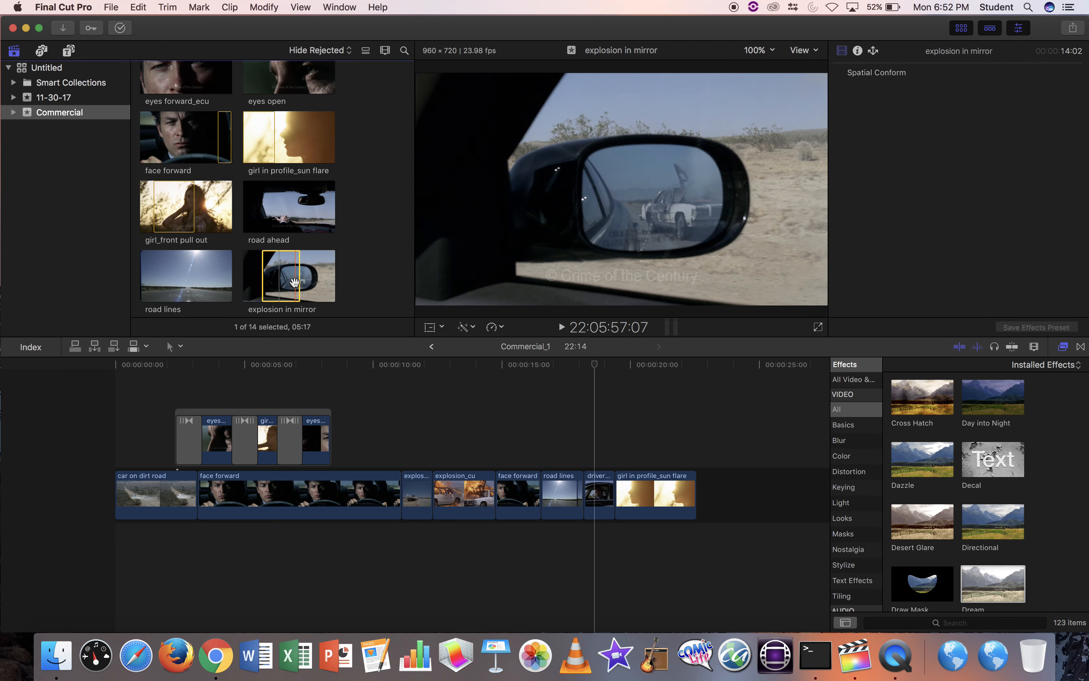
pyautogui.scroll(4, 292, 270)
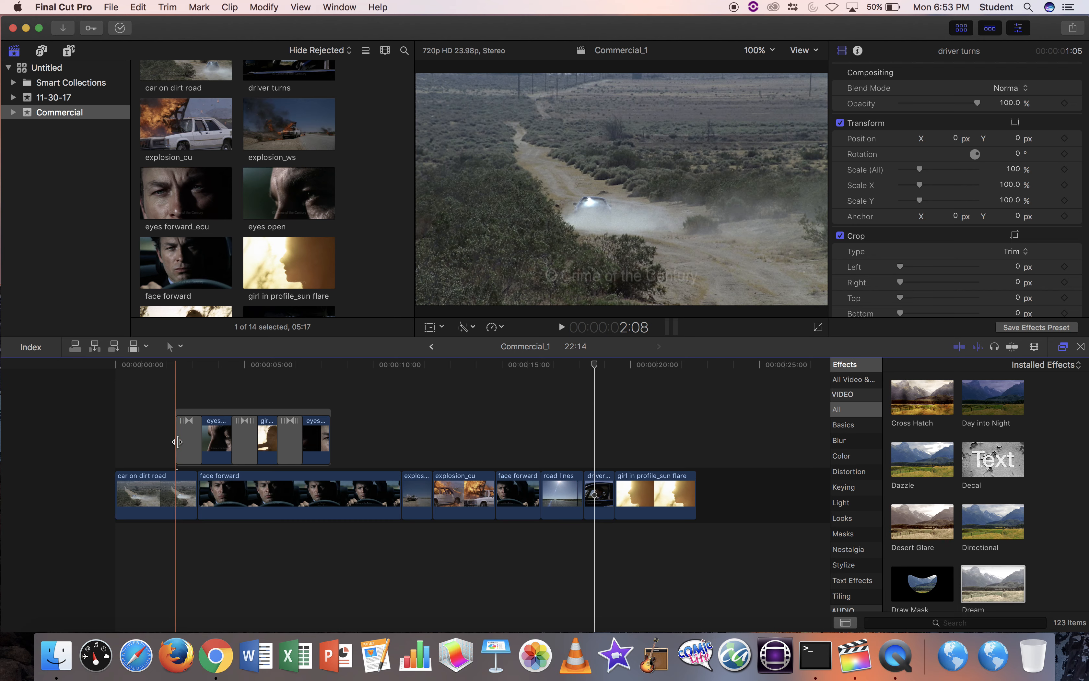
# Select the Bloom transition at the start of the connected storyline to inspect it.
pyautogui.click(179, 442)
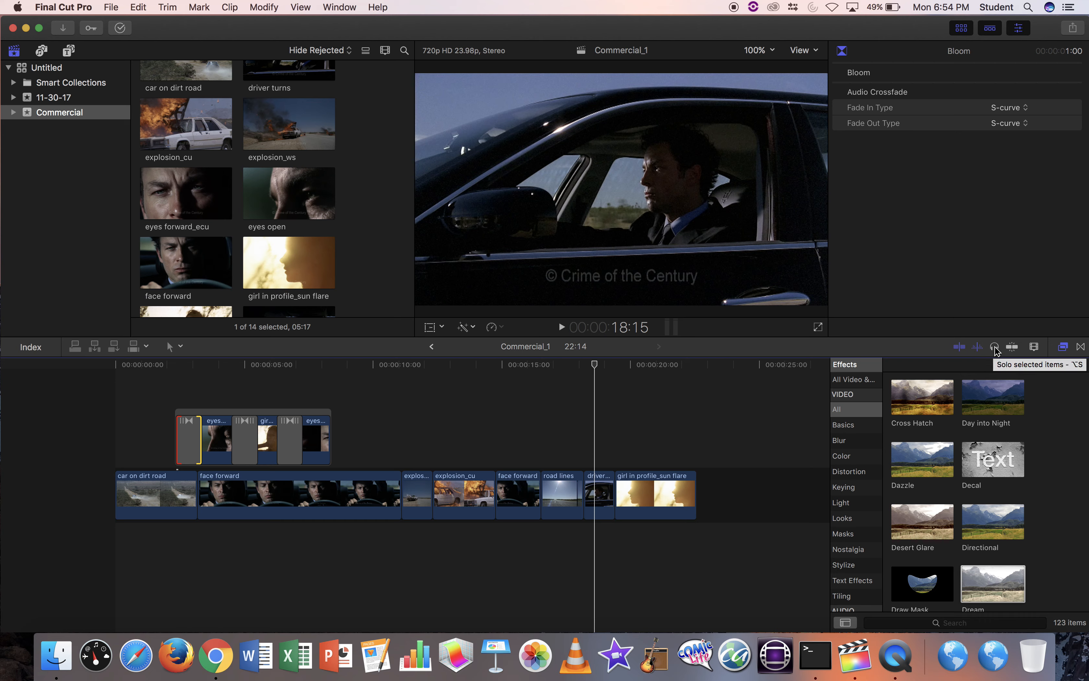
# Switch the side browser from video effects to the installed transitions list.
pyautogui.click(1081, 347)
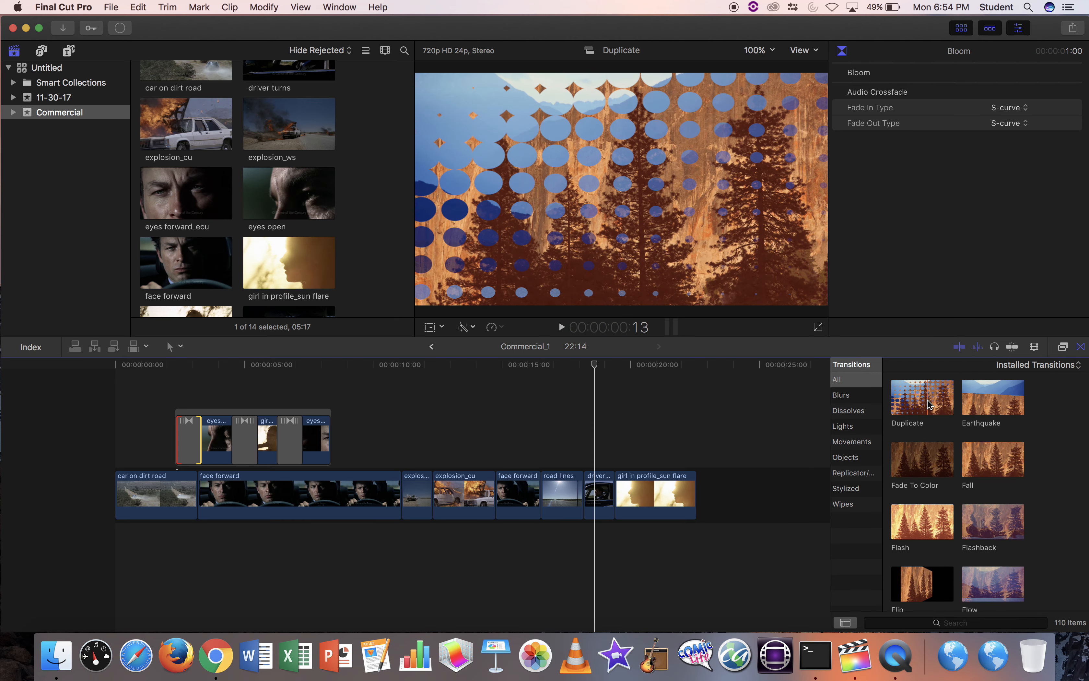
pyautogui.scroll(-2, 1037, 527)
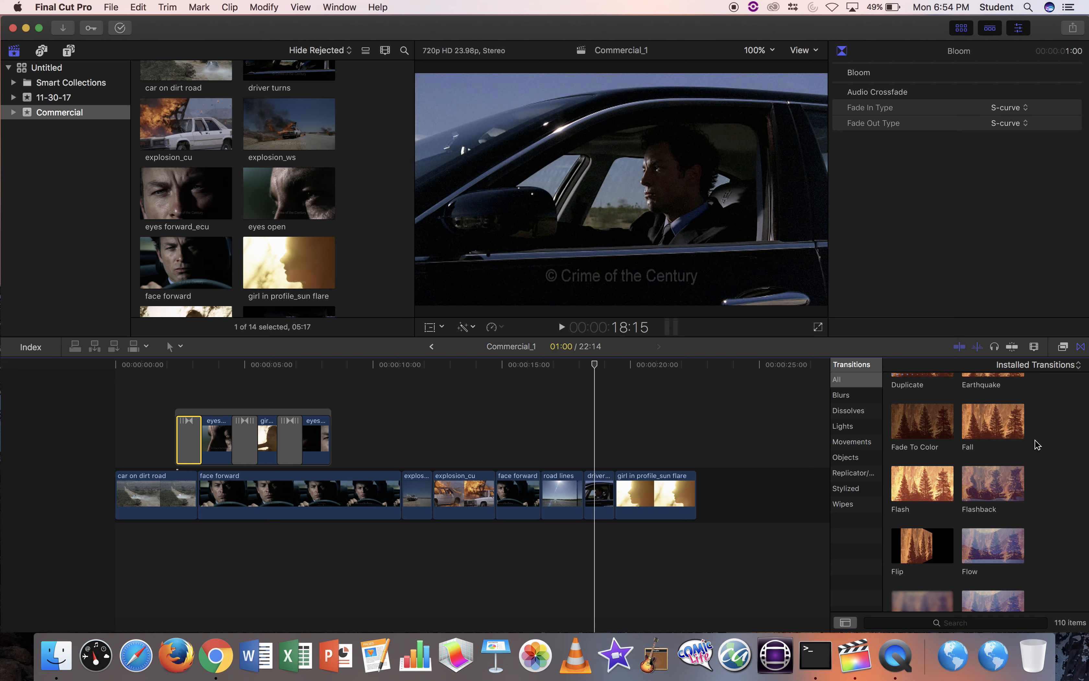
# Apply the Dream video effect (Amount 100.0) to the girl_front pull out clip and select it.
pyautogui.click(1063, 348)
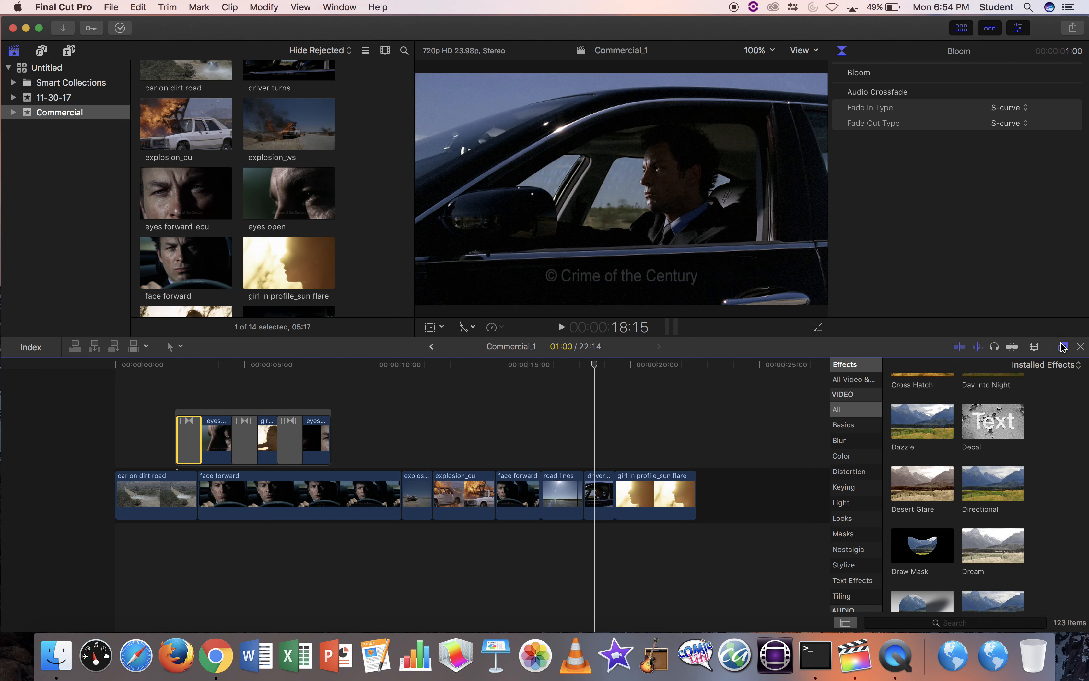
pyautogui.scroll(-2, 1041, 490)
pyautogui.scroll(-1, 1040, 493)
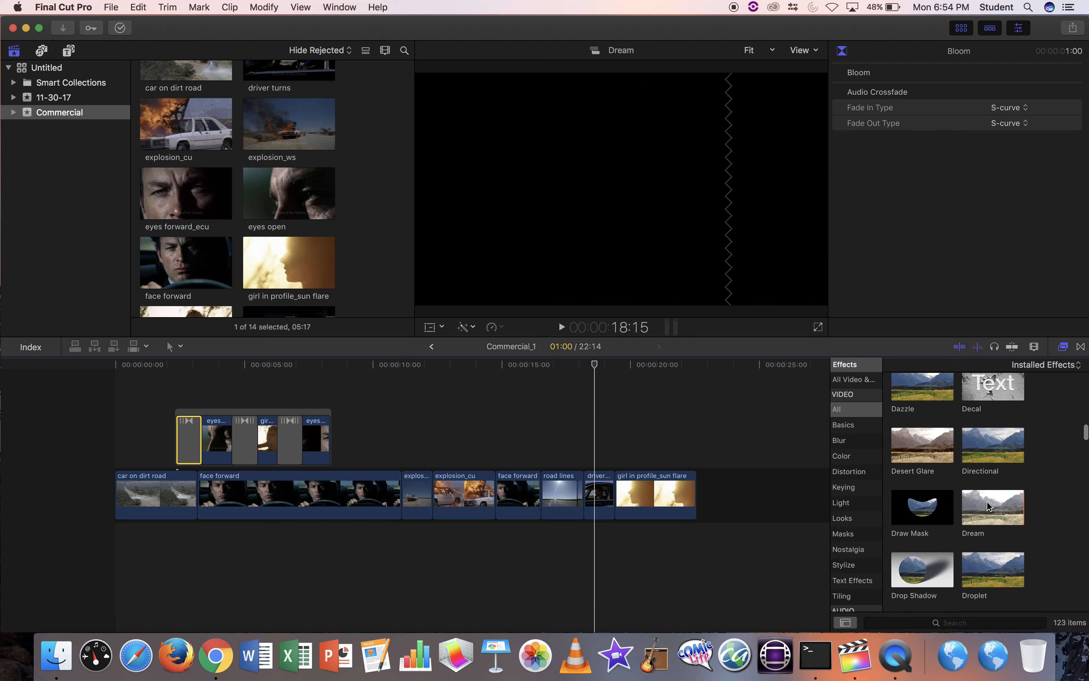
pyautogui.moveTo(993, 514); pyautogui.dragTo(966, 512)
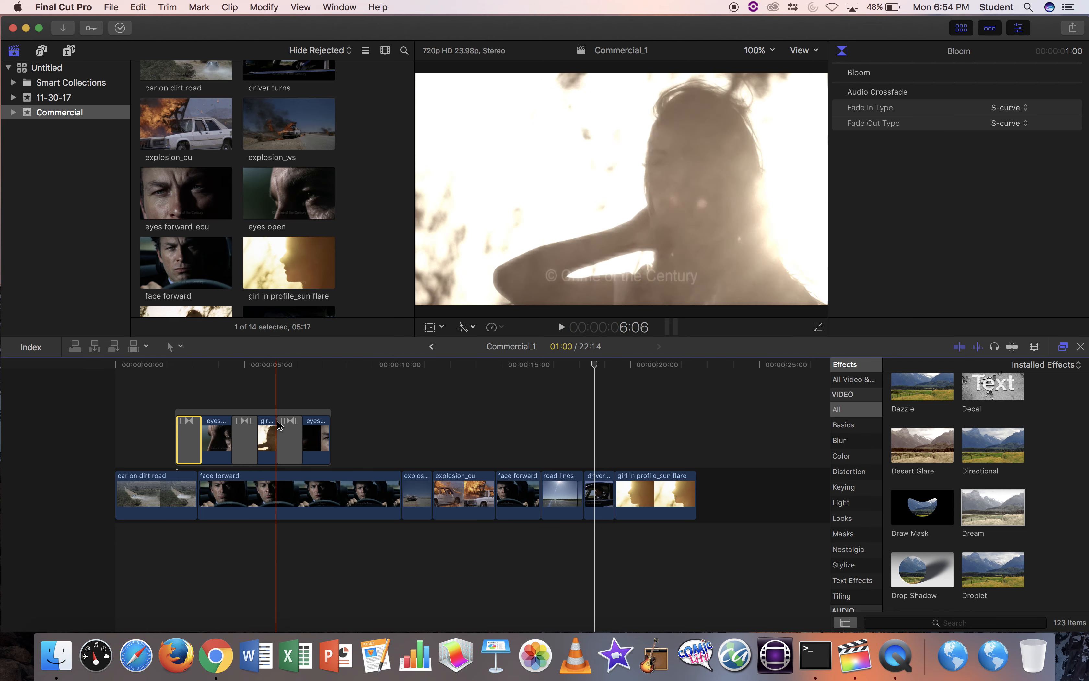
pyautogui.click(266, 436)
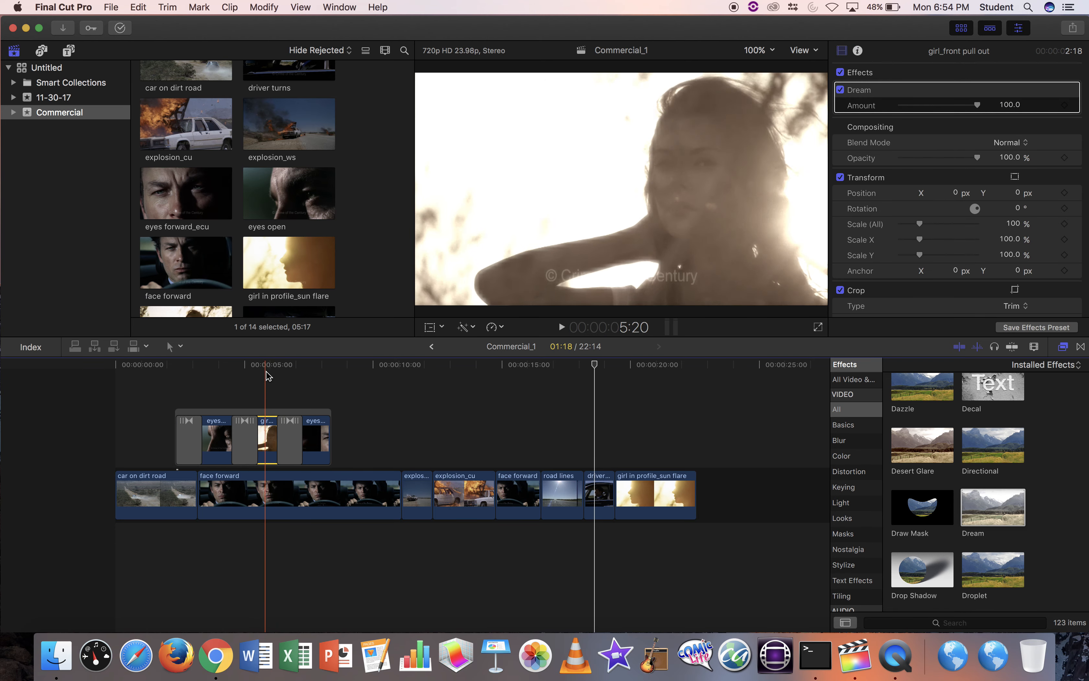
# Try a weaker Dream amount and restore it, then show the titles browser (Four Corners, Glow, Graphical).
pyautogui.click(268, 435)
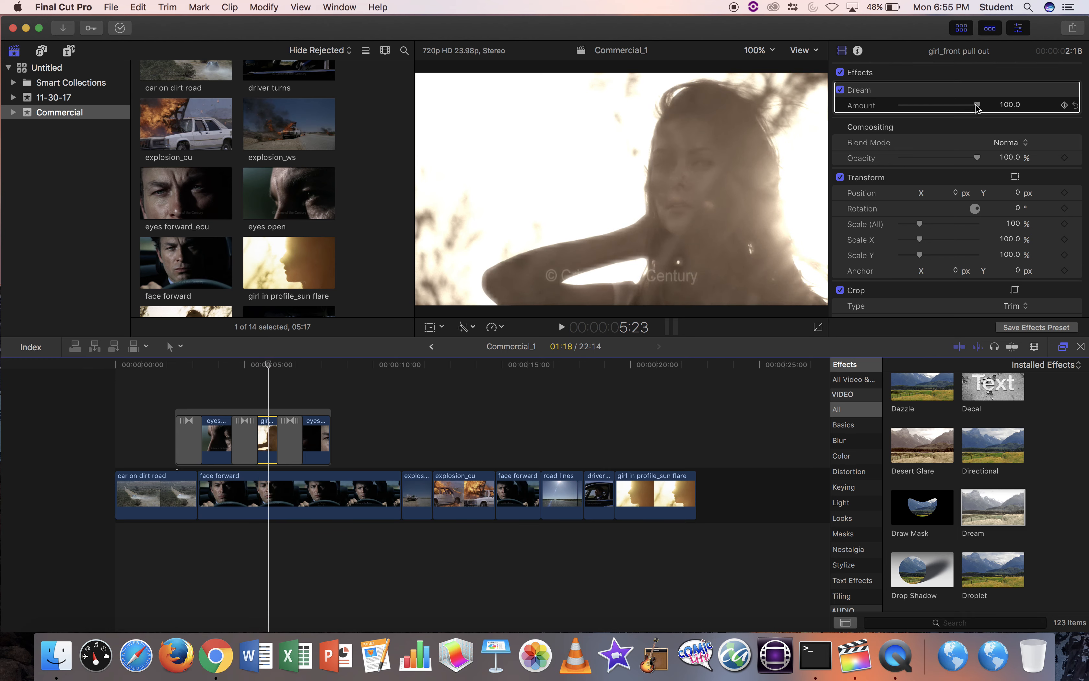
pyautogui.moveTo(977, 105)
pyautogui.mouseDown()
pyautogui.moveTo(931, 107)
pyautogui.moveTo(979, 114)
pyautogui.moveTo(903, 108)
pyautogui.moveTo(981, 116)
pyautogui.mouseUp()
pyautogui.click(1062, 346)
pyautogui.click(1063, 347)
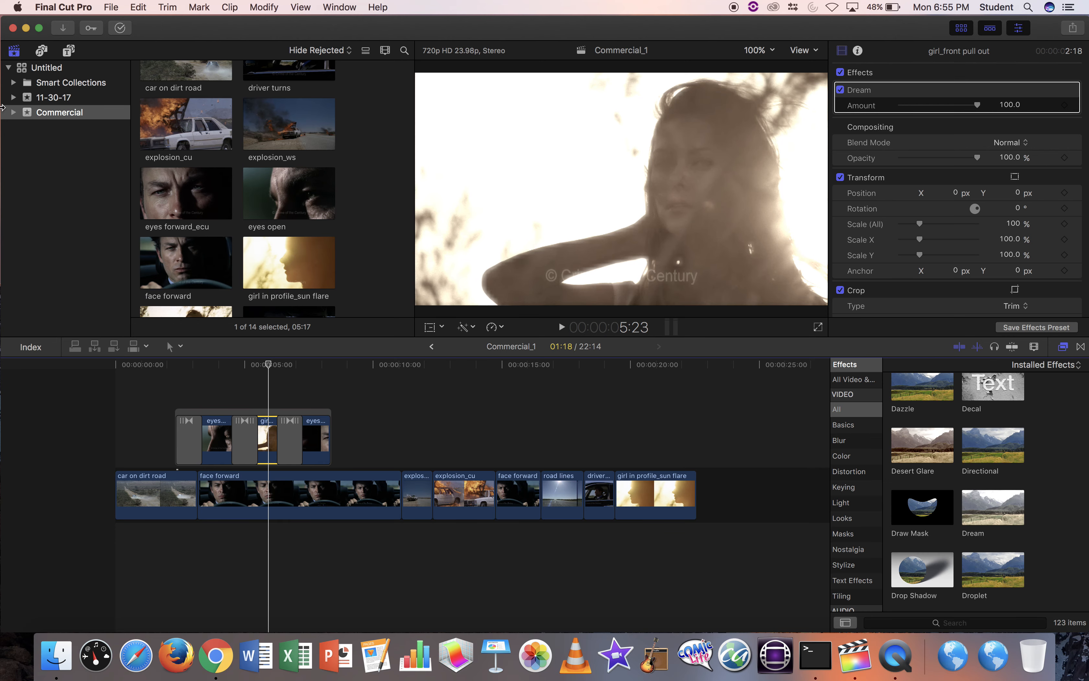
pyautogui.click(68, 51)
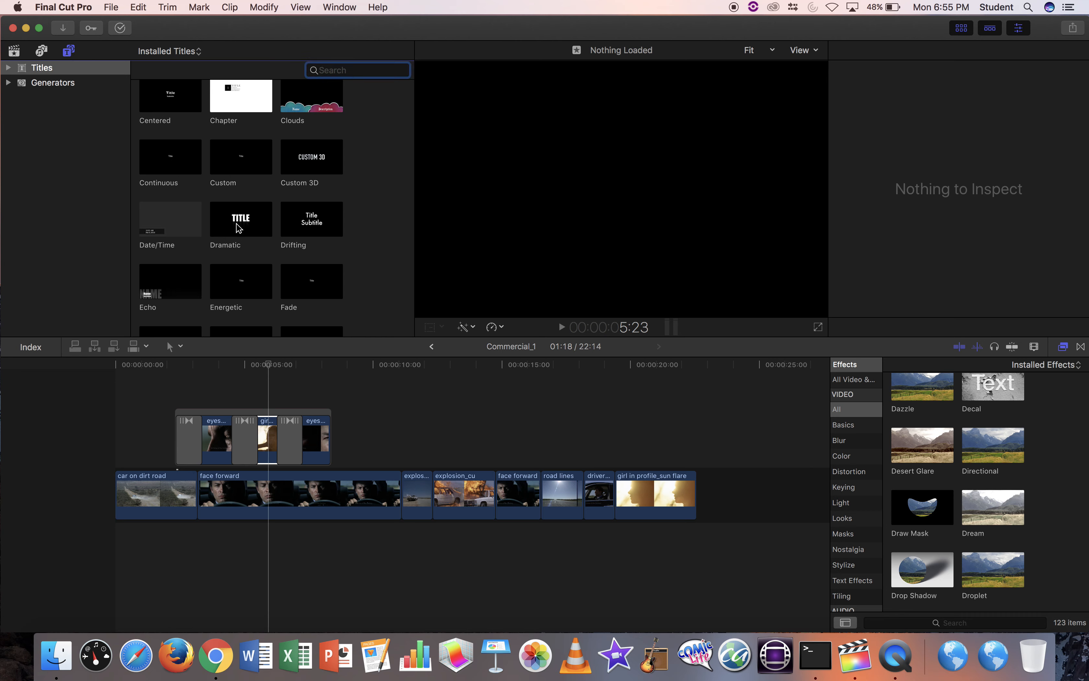
pyautogui.scroll(-10, 222, 187)
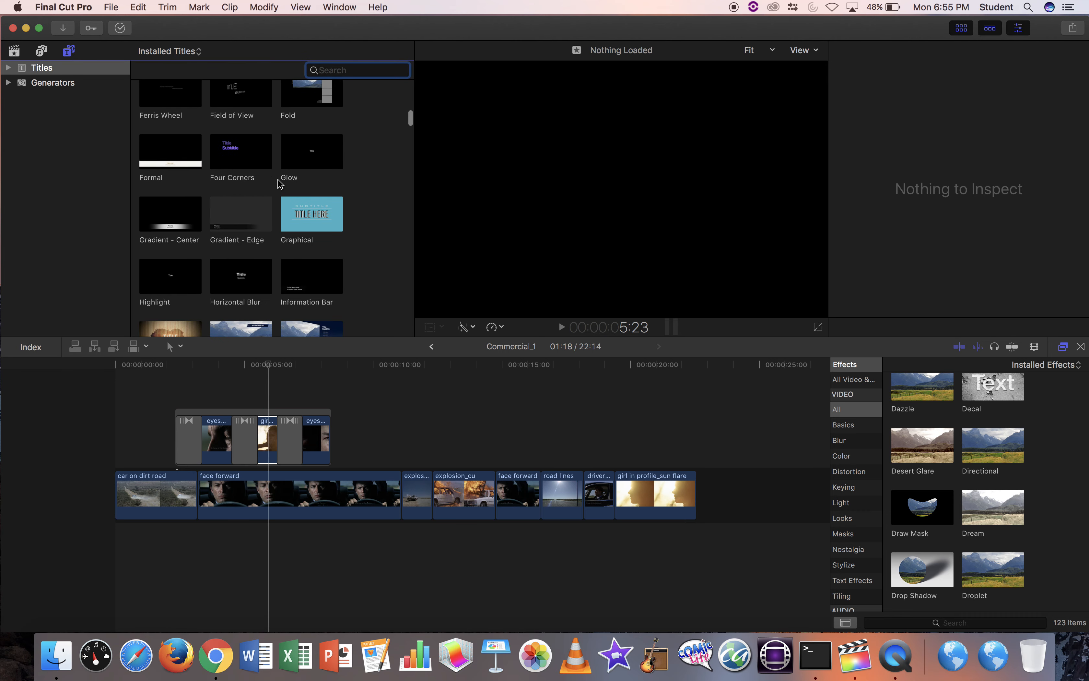
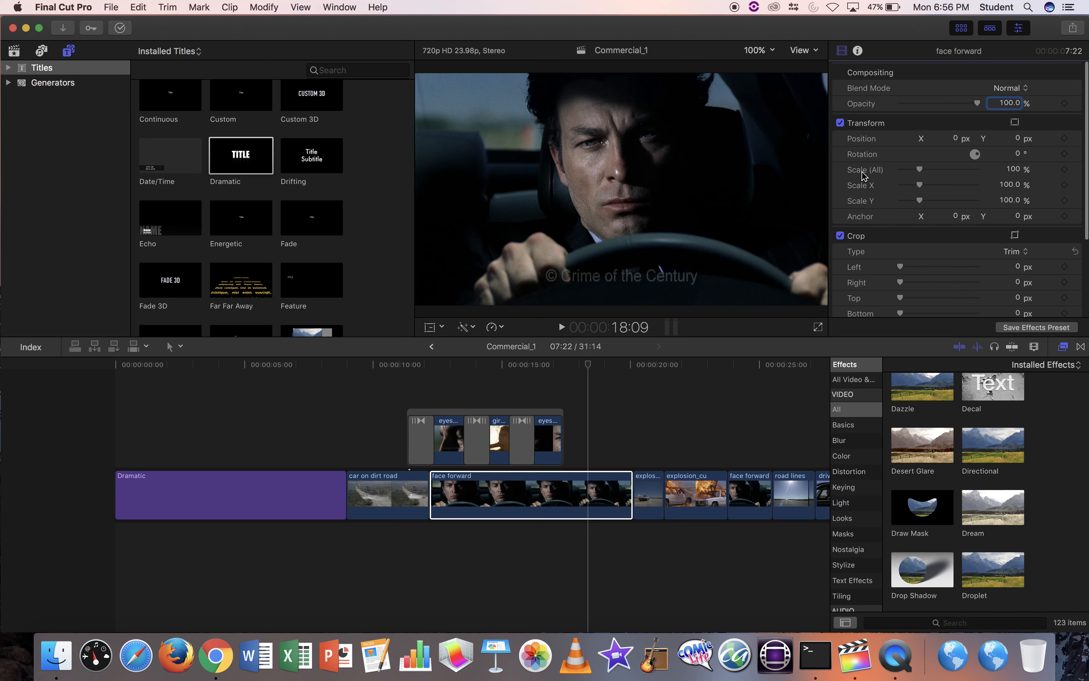
# Park the playhead on explosion_cu and select the second face forward clip after it.
pyautogui.click(458, 495)
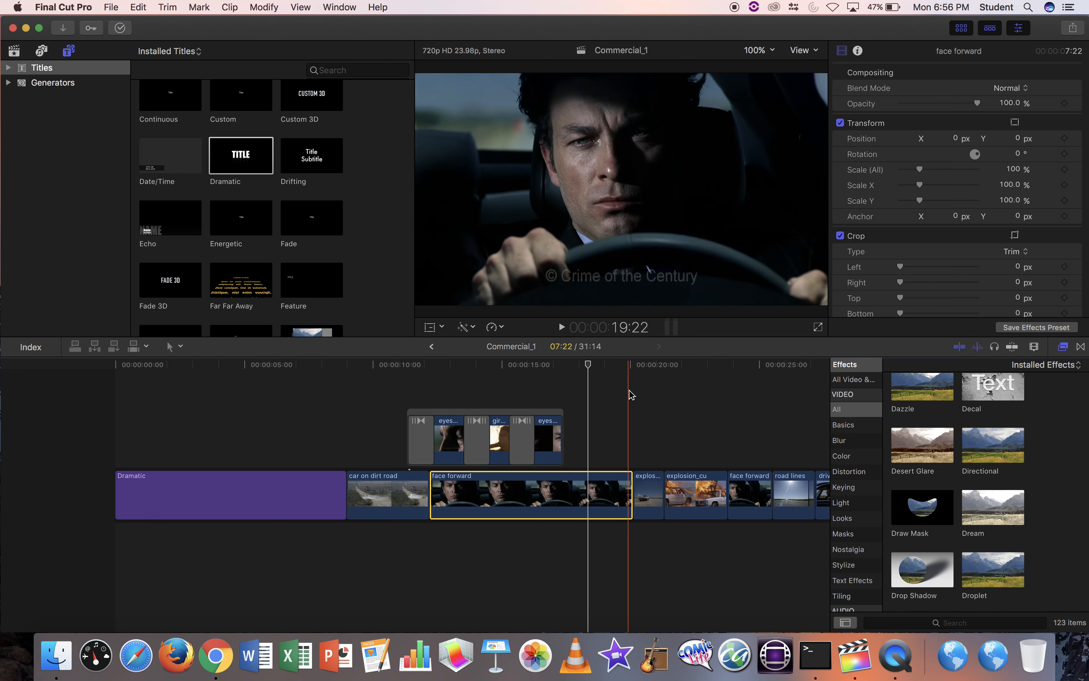
pyautogui.hscroll(3, 626, 392)
pyautogui.hscroll(6, 630, 394)
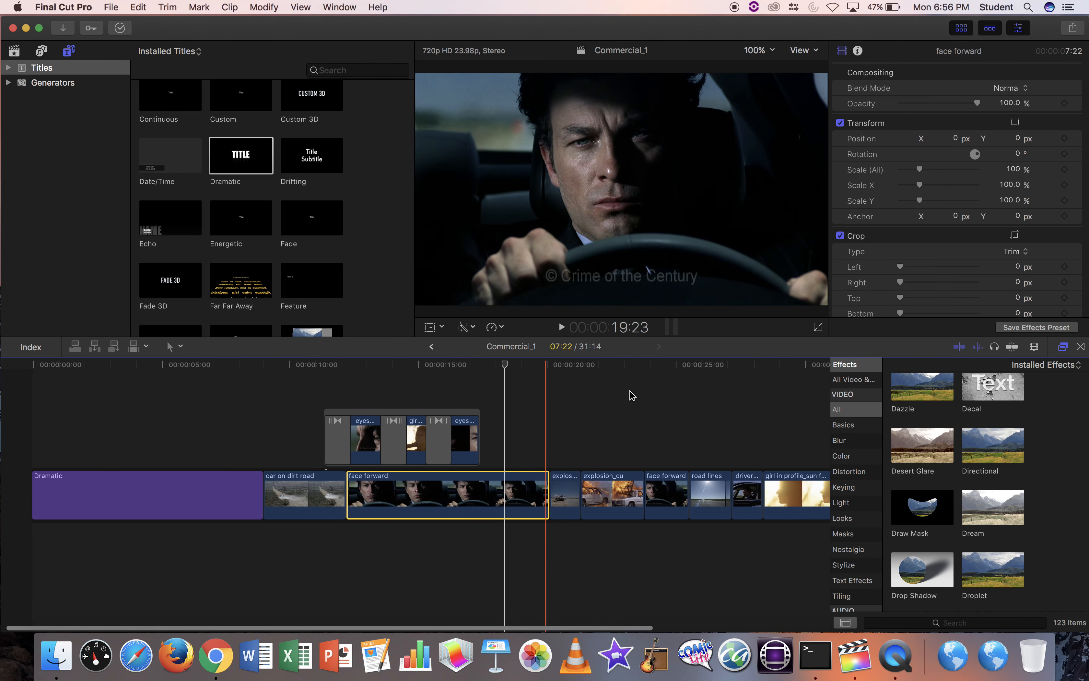
pyautogui.click(514, 385)
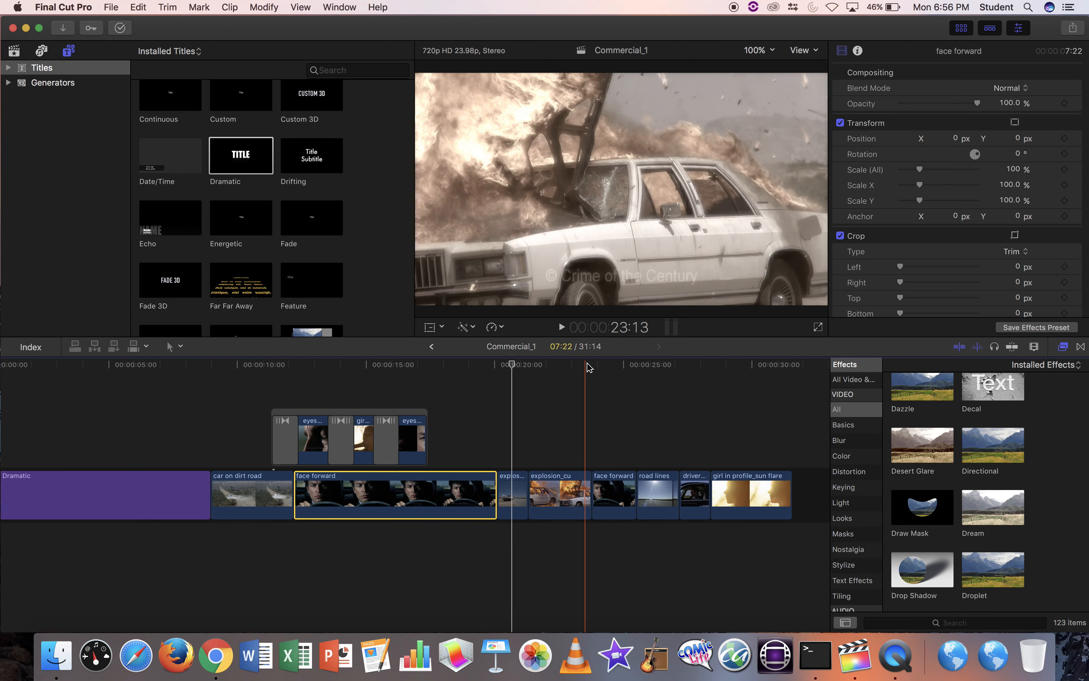
pyautogui.click(618, 484)
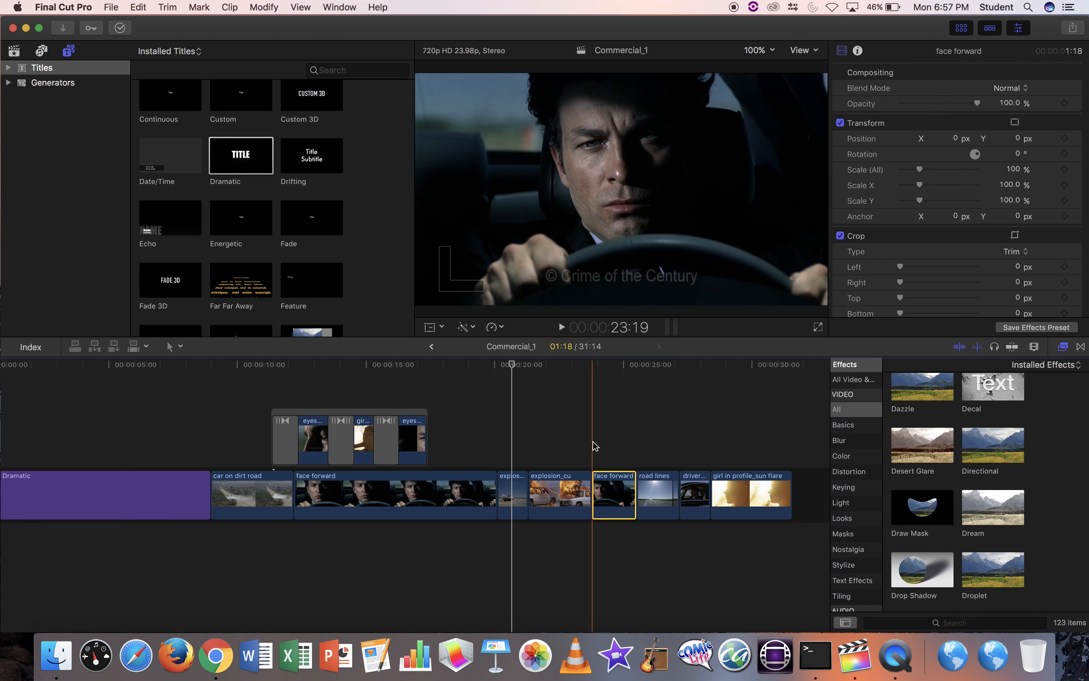
# Slow the second face forward clip to 50% from the Retime menu.
pyautogui.click(502, 330)
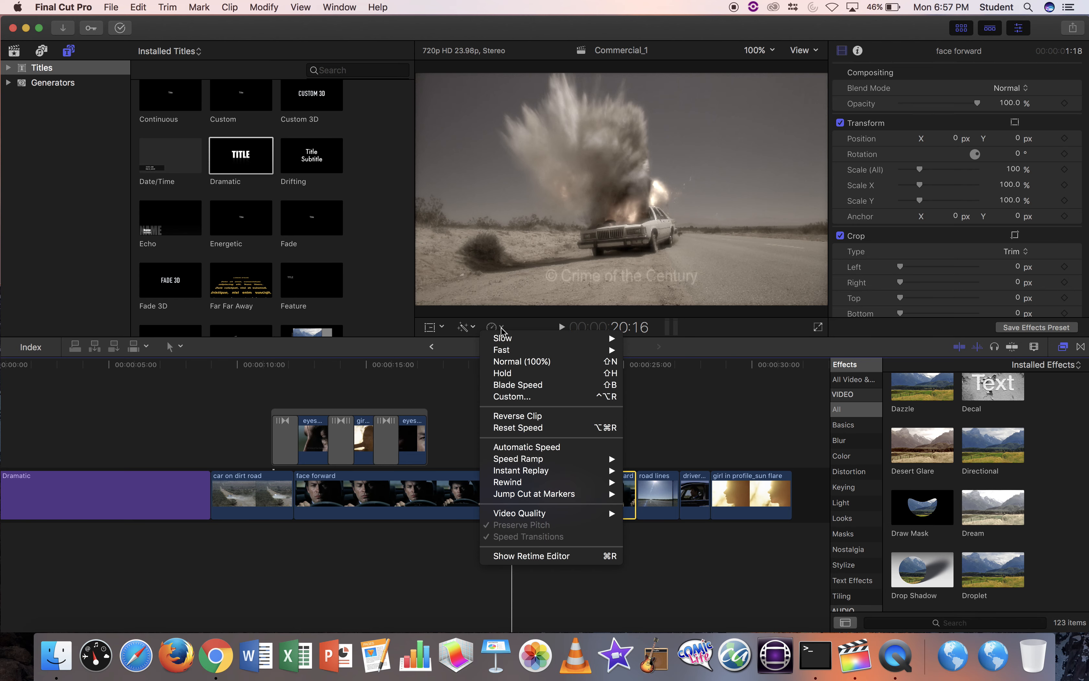
pyautogui.moveTo(535, 353)
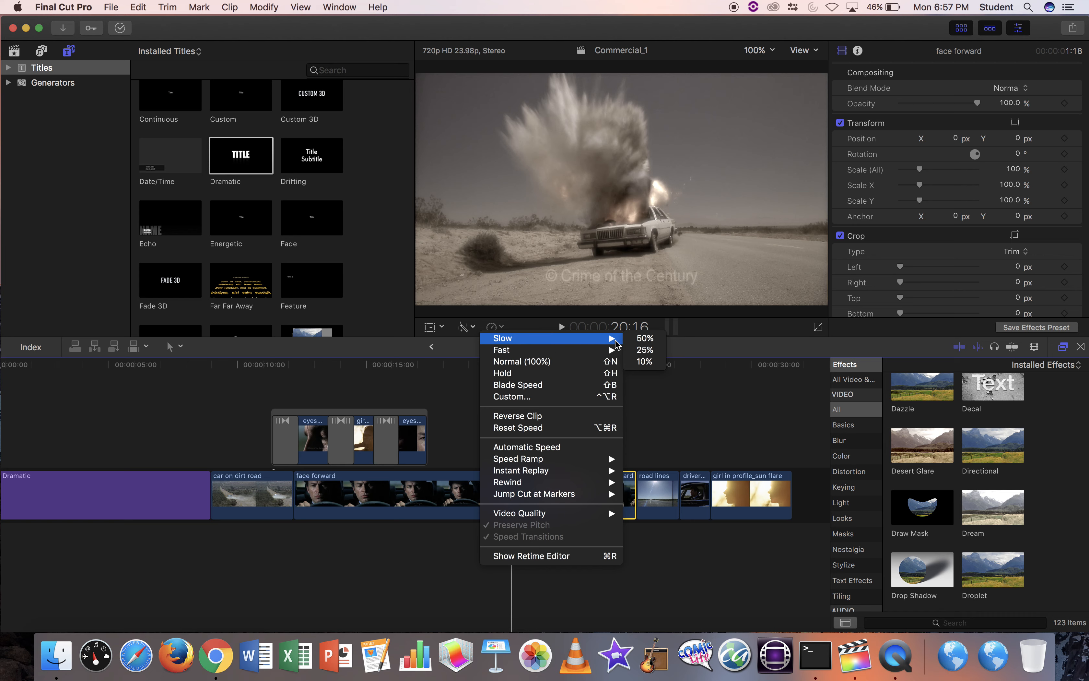
pyautogui.click(645, 338)
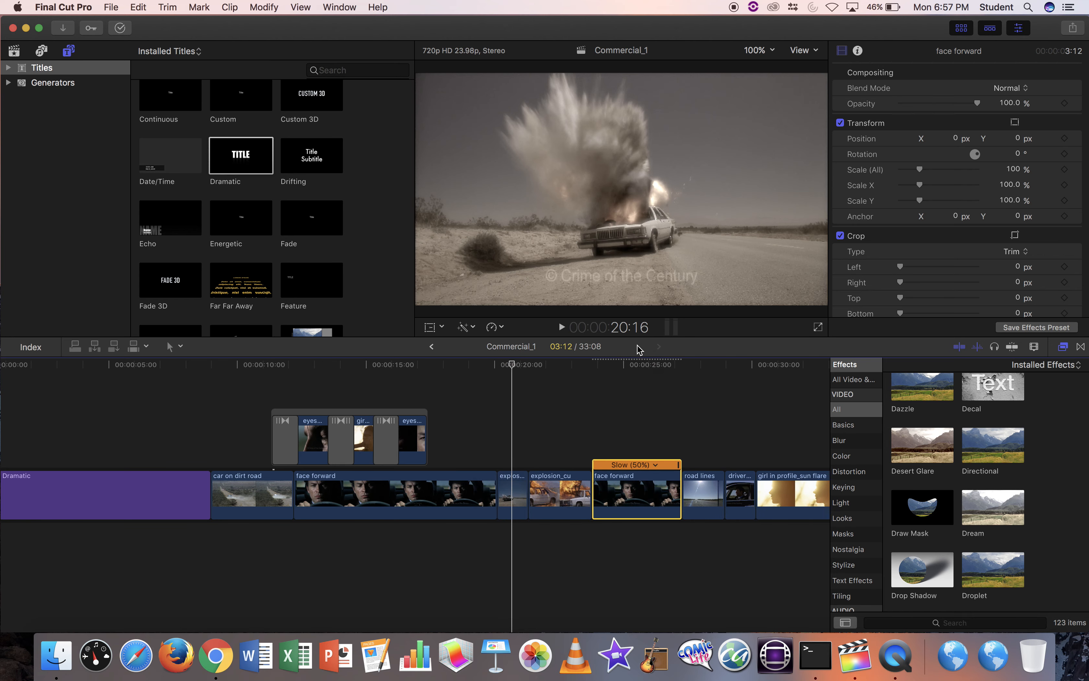
# Slow the face forward clip further to Slow 25%, stretching Commercial_1 to 36:20.
pyautogui.click(503, 330)
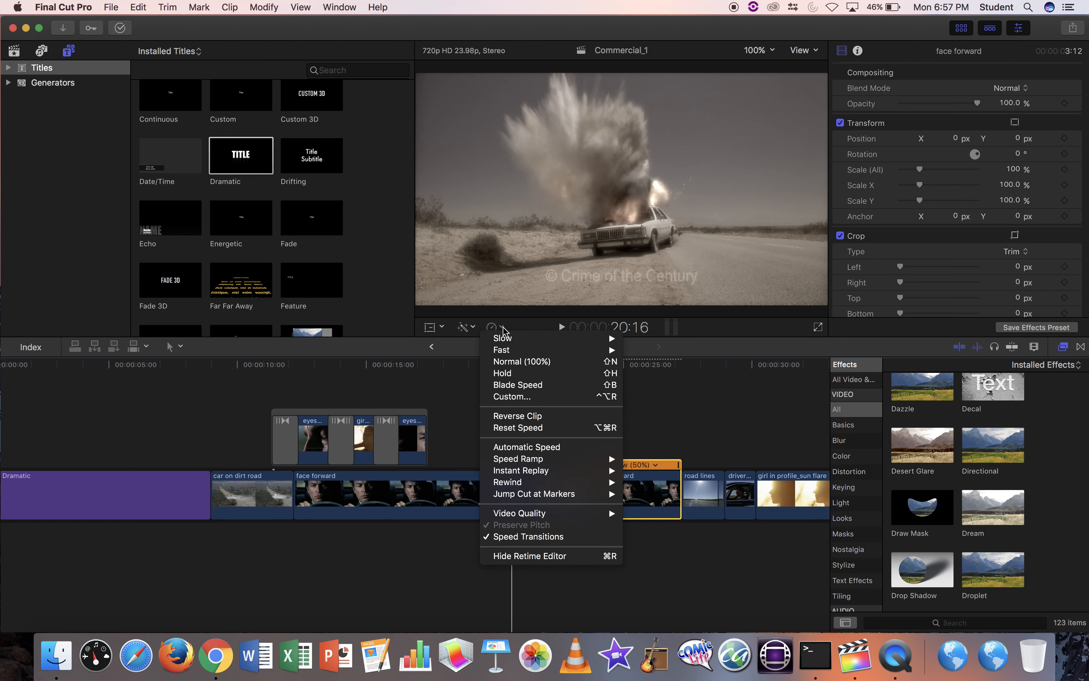
pyautogui.click(525, 395)
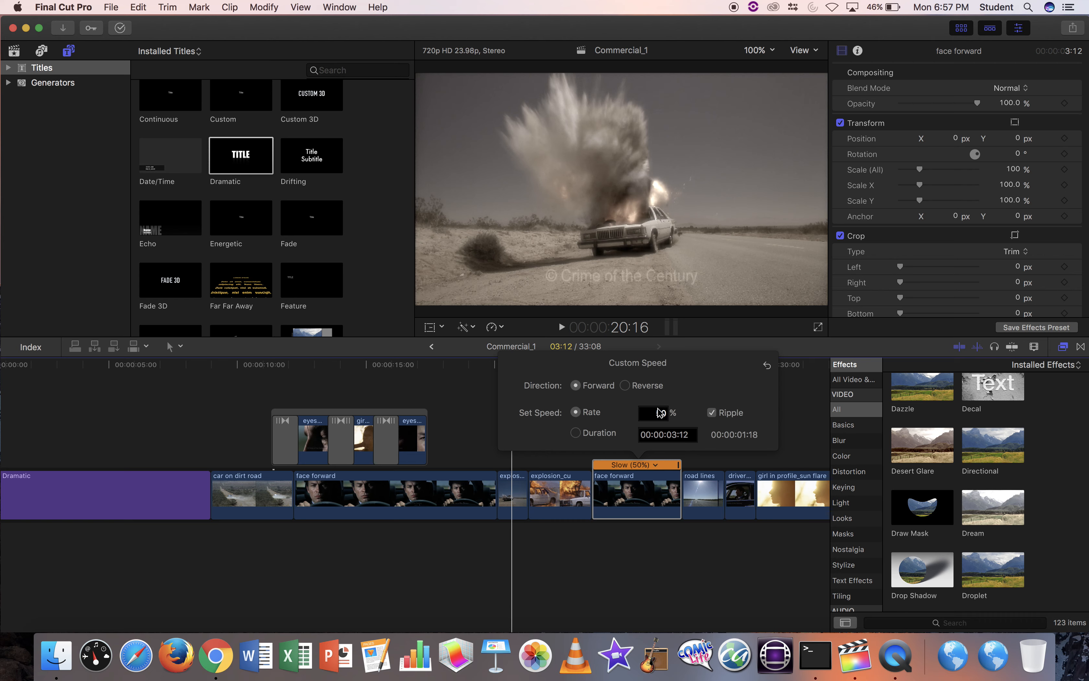
pyautogui.click(454, 412)
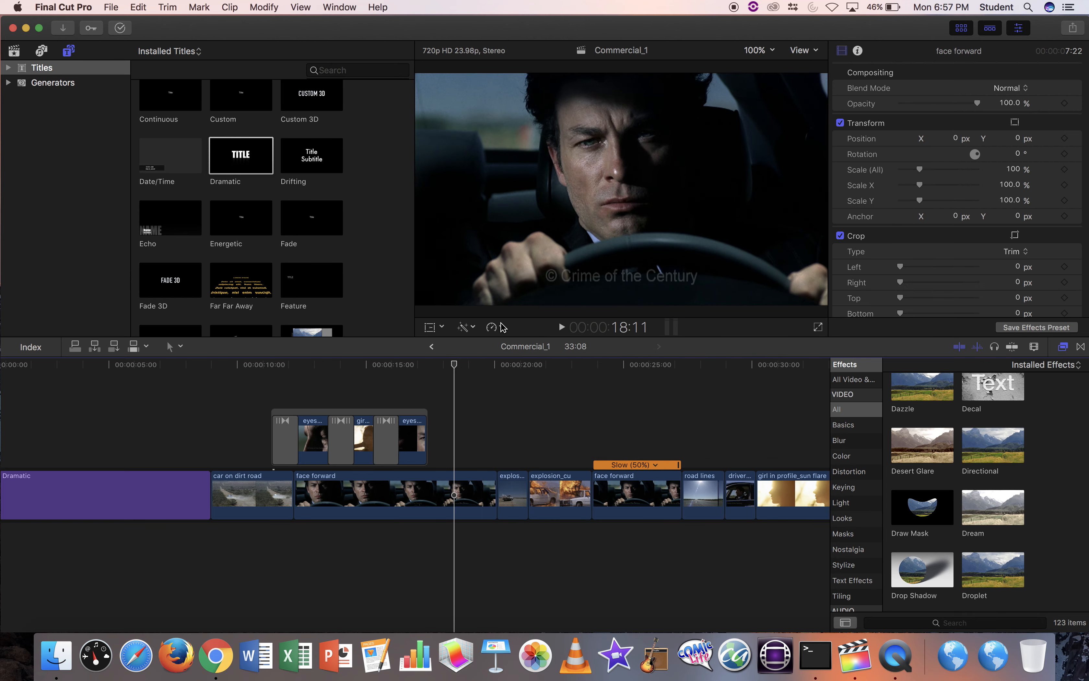
pyautogui.click(639, 507)
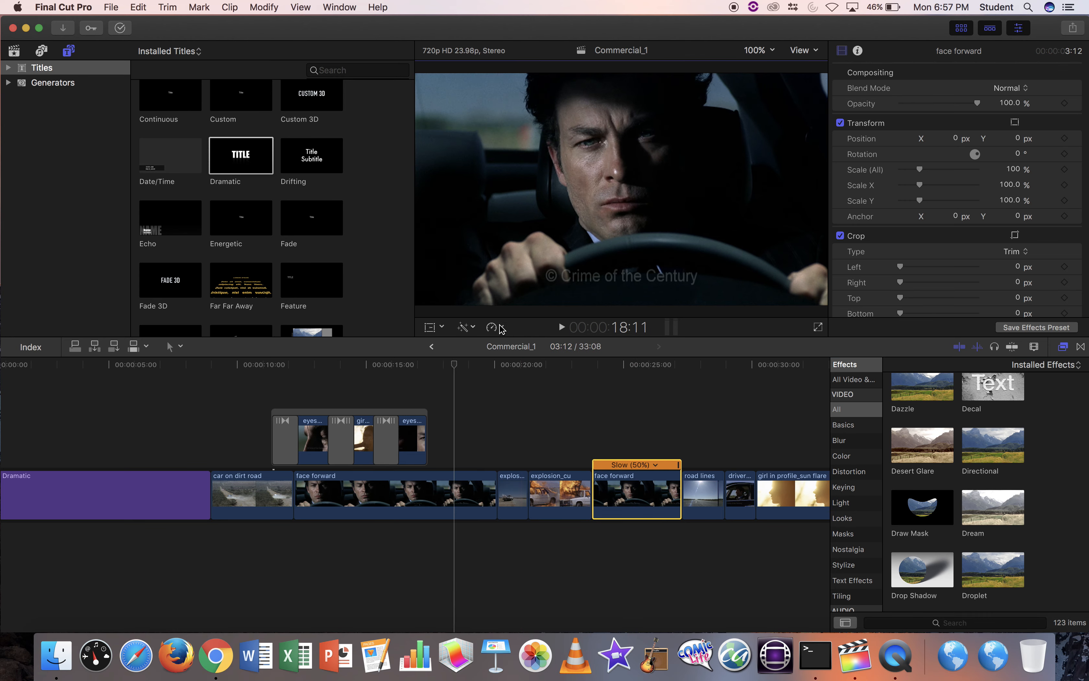
pyautogui.click(500, 330)
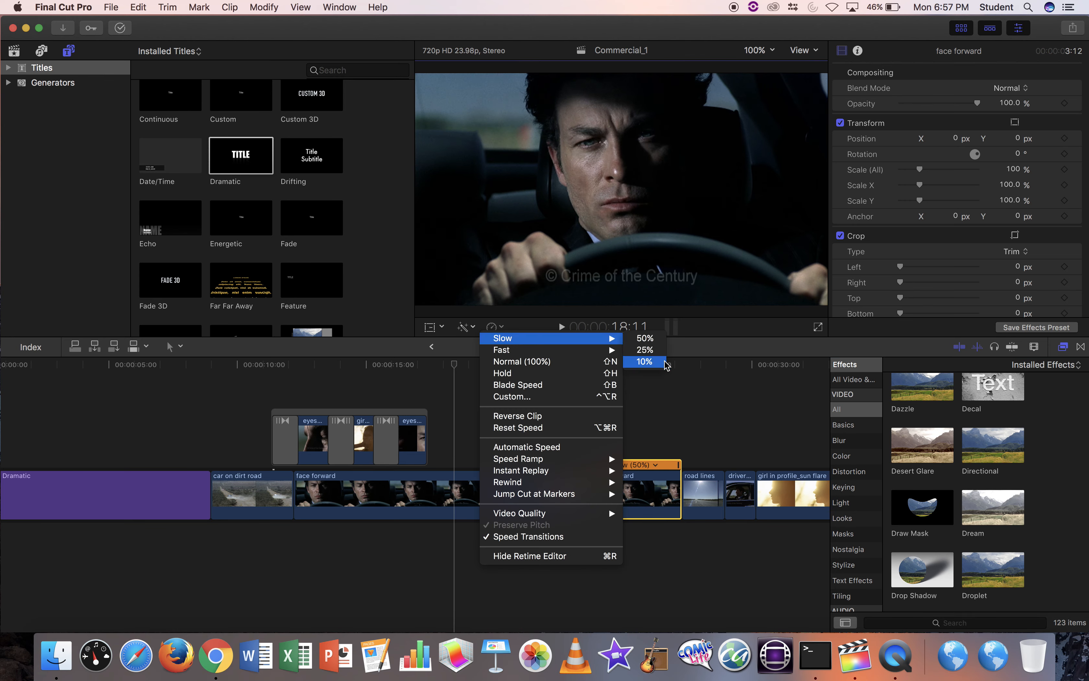
pyautogui.click(645, 350)
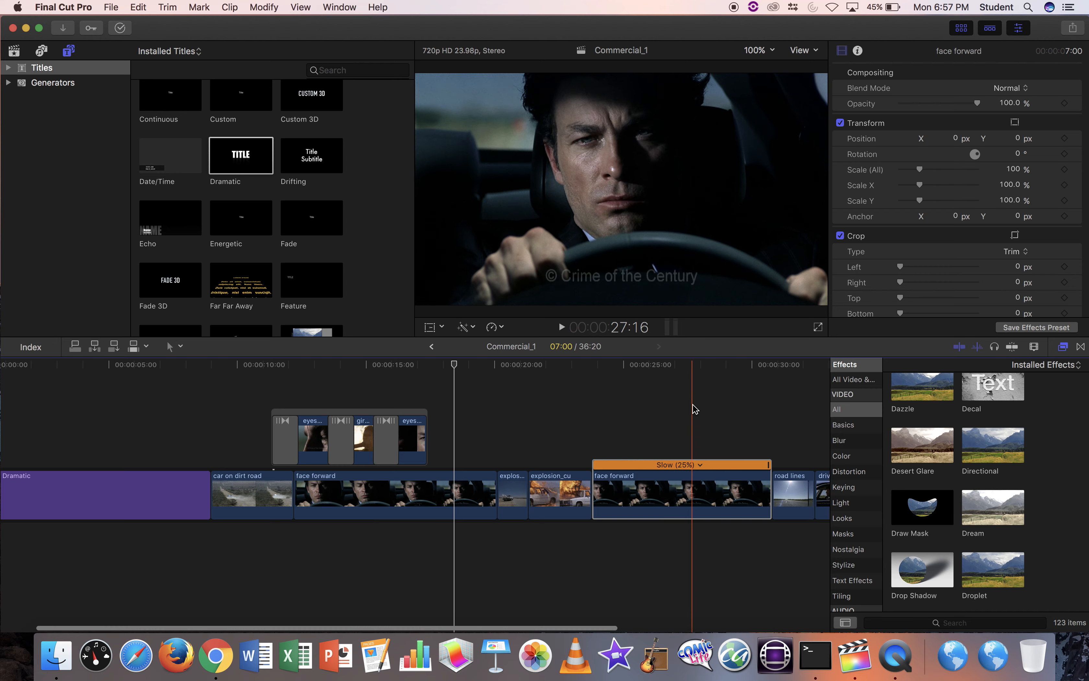
pyautogui.hscroll(5, 696, 406)
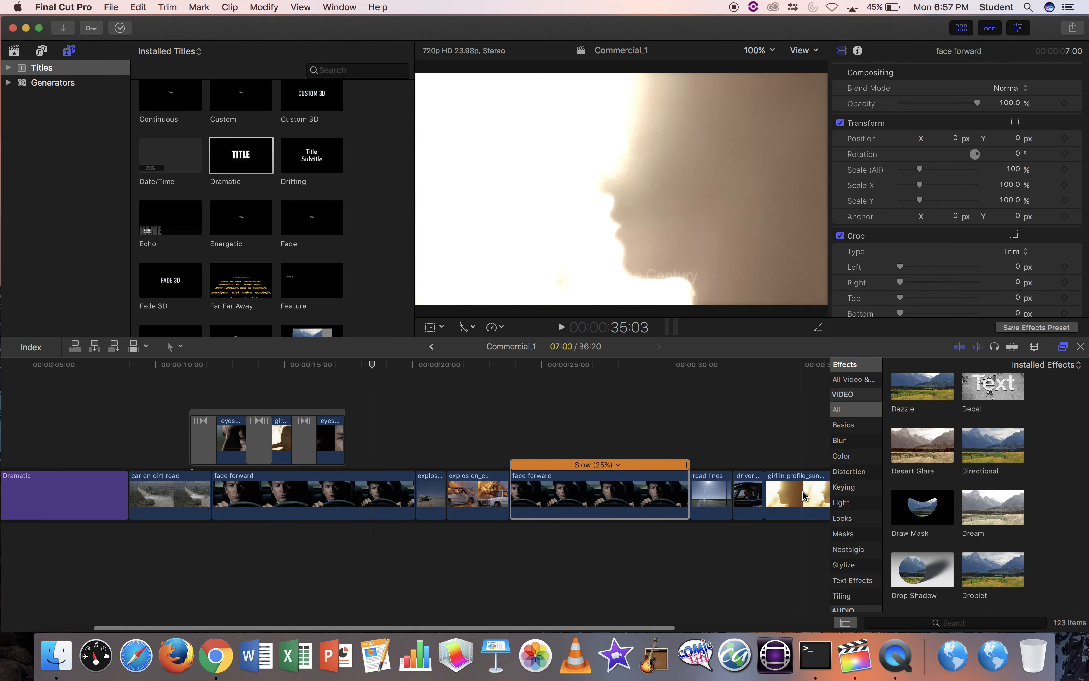
pyautogui.hscroll(3, 774, 488)
# Move girl in profile_sun flare onto a connected track above face forward and preview it.
pyautogui.moveTo(749, 481); pyautogui.dragTo(548, 416)
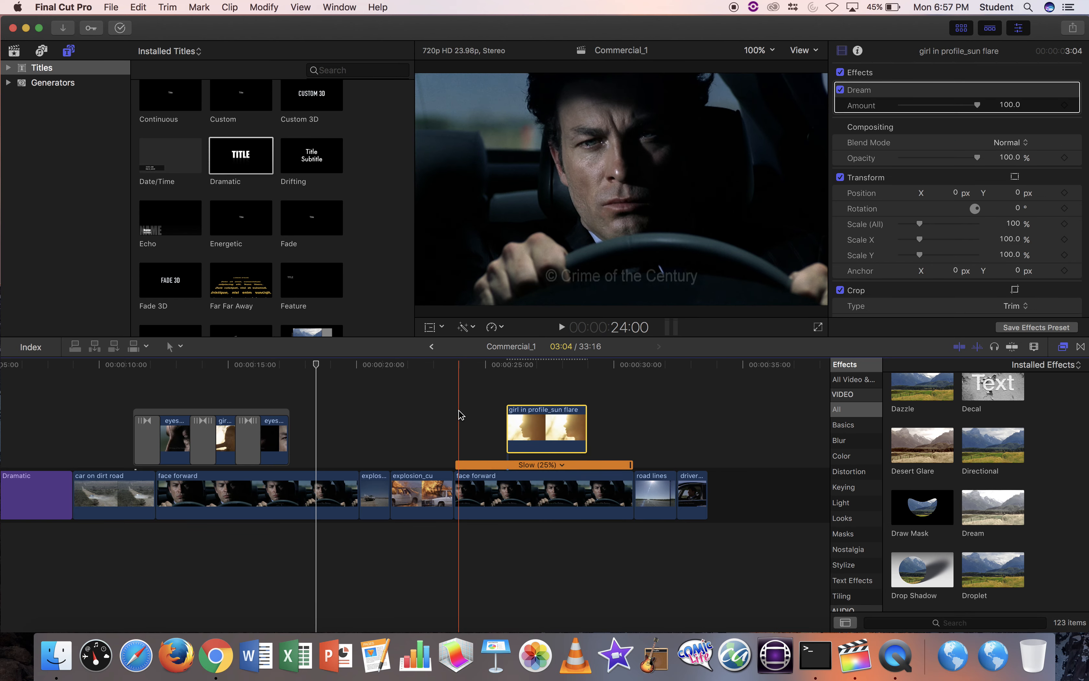
pyautogui.press('space')
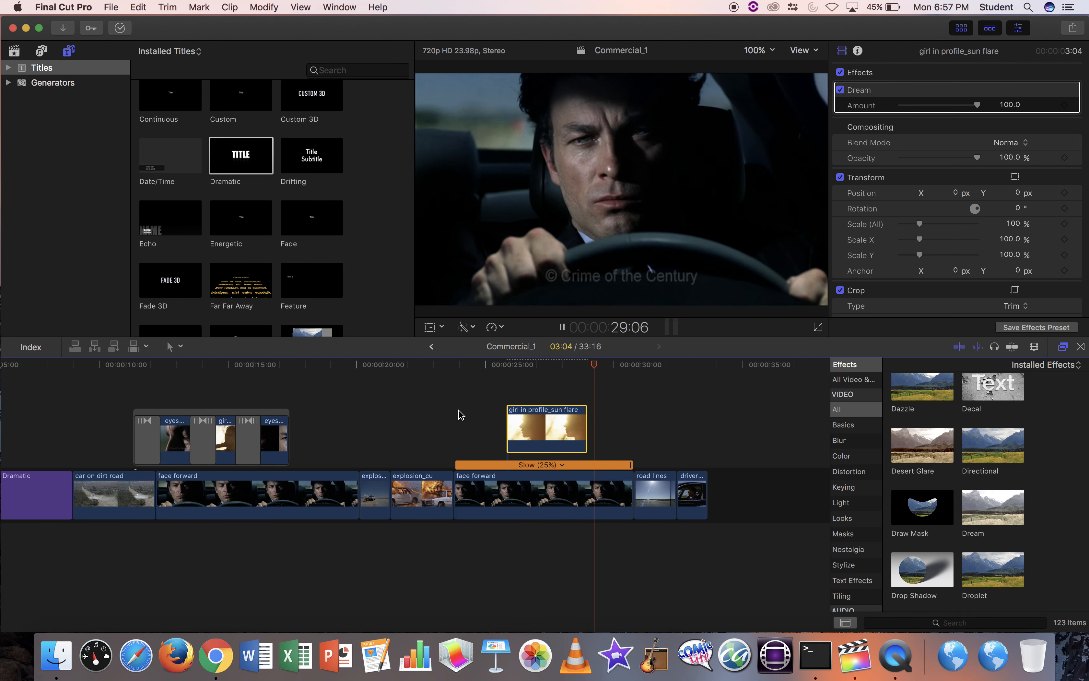
pyautogui.press('space')
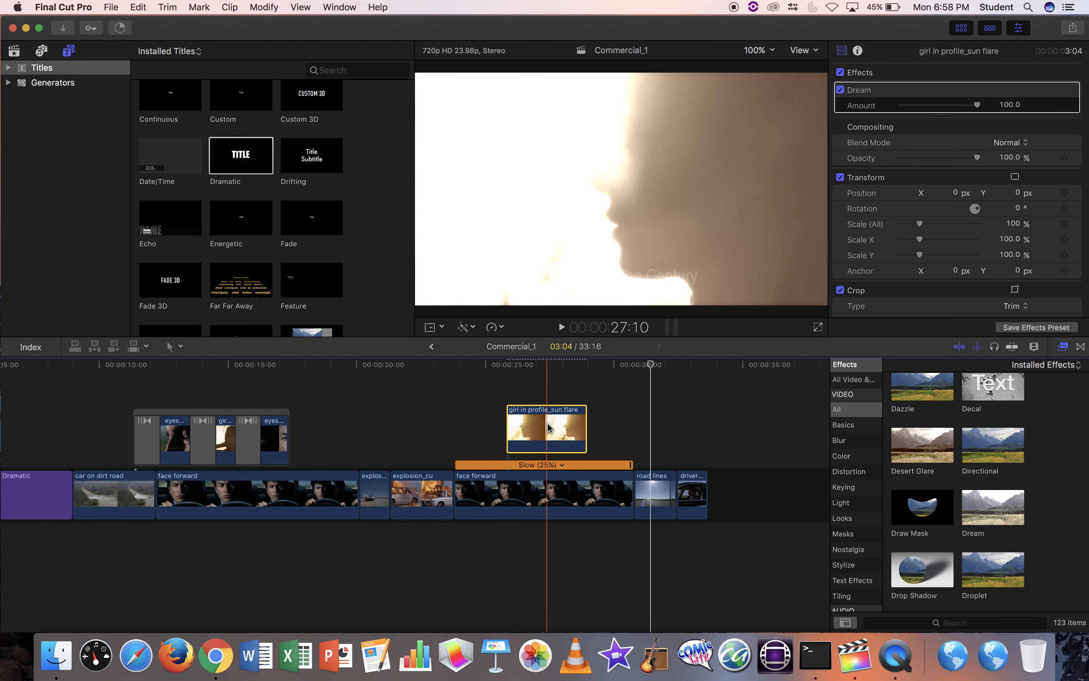
# Park the playhead at 27:11 inside the sun flare overlay.
pyautogui.click(549, 365)
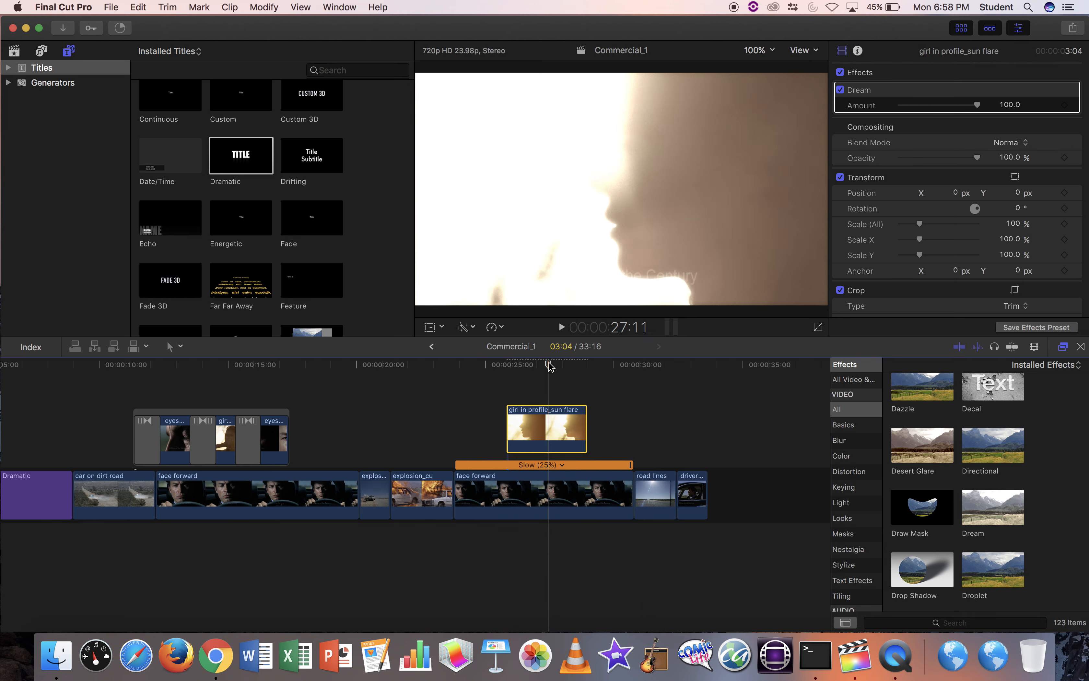
pyautogui.scroll(1, 924, 148)
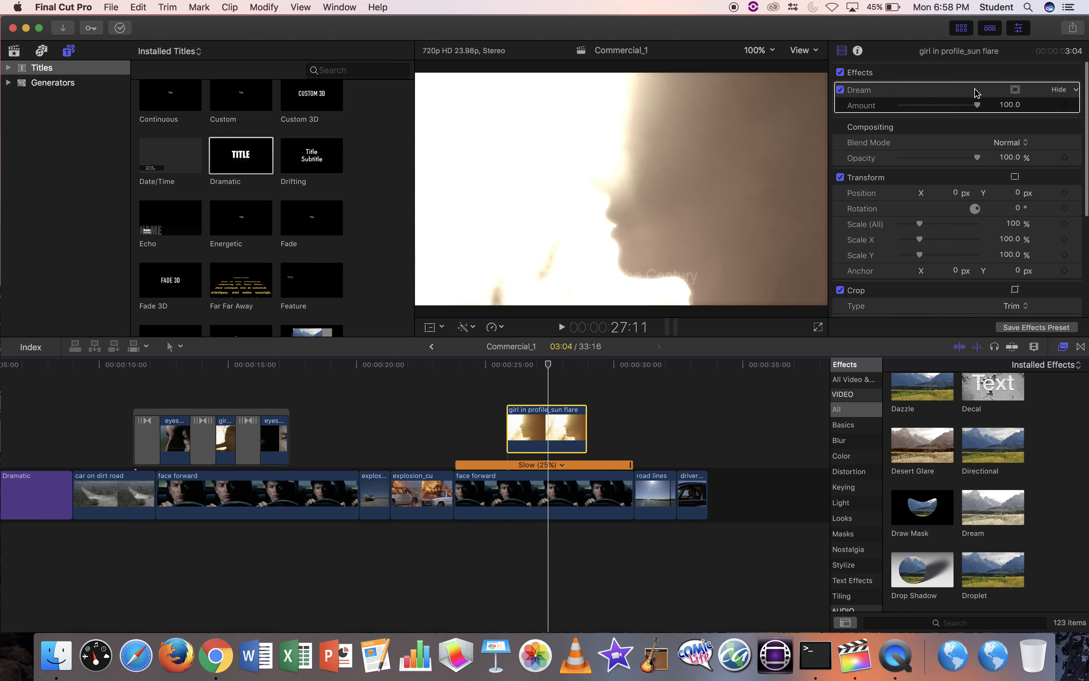
pyautogui.scroll(-3, 908, 215)
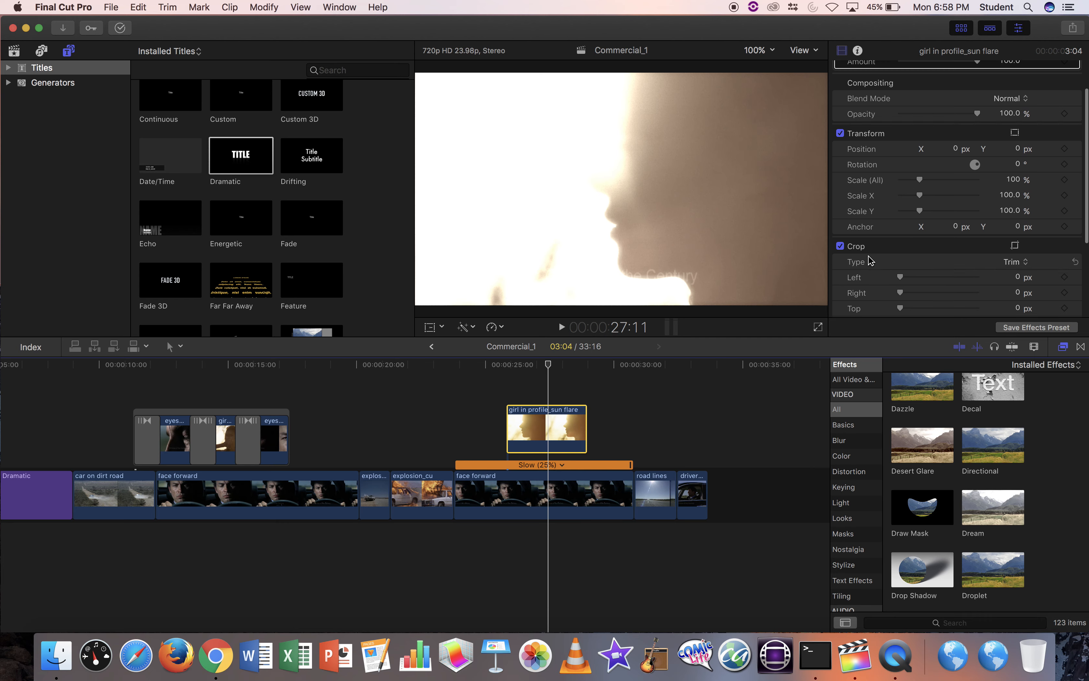
pyautogui.scroll(-6, 871, 260)
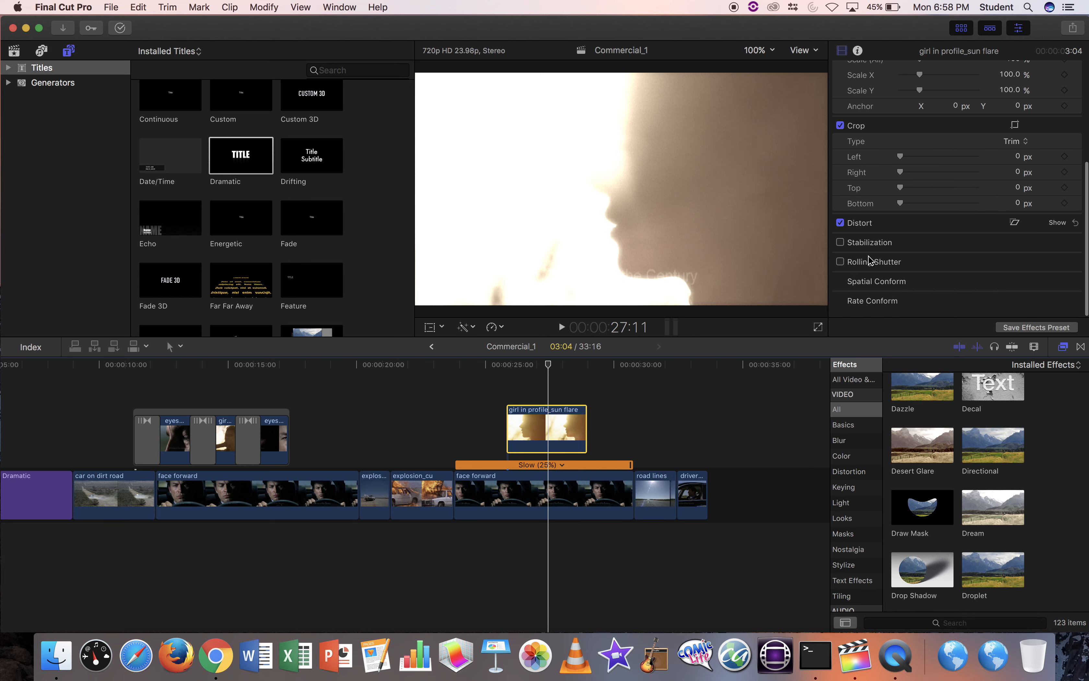
pyautogui.scroll(10, 882, 201)
pyautogui.scroll(-2, 891, 133)
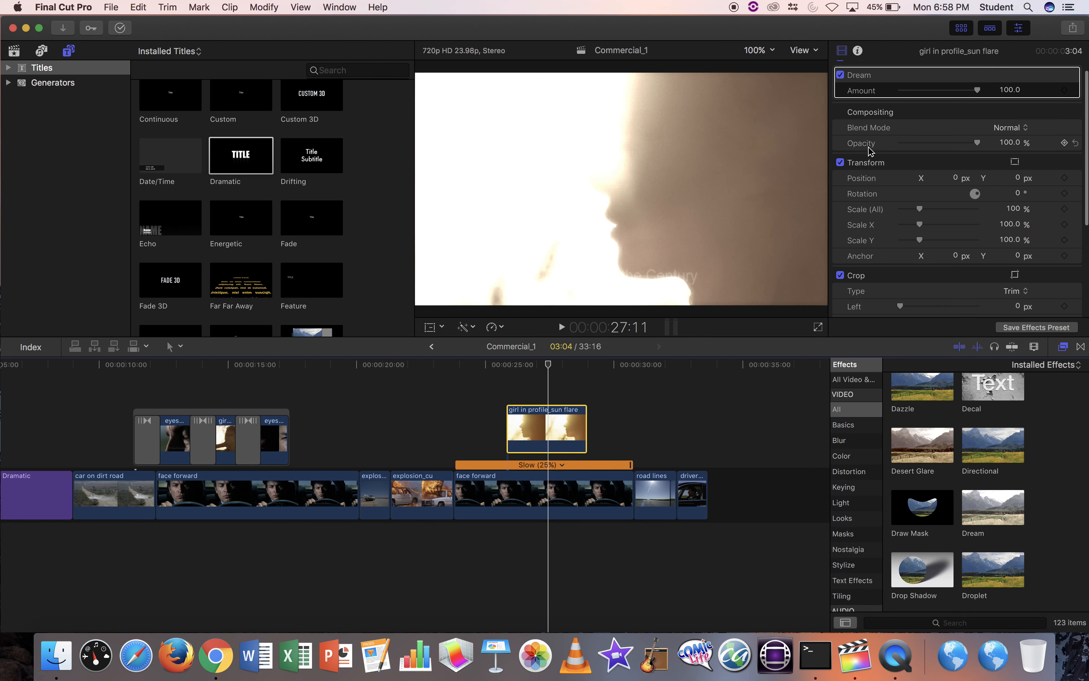
# Lower the sun flare overlay's opacity to 33.35% and play it back from 24:21.
pyautogui.moveTo(976, 145); pyautogui.dragTo(928, 149)
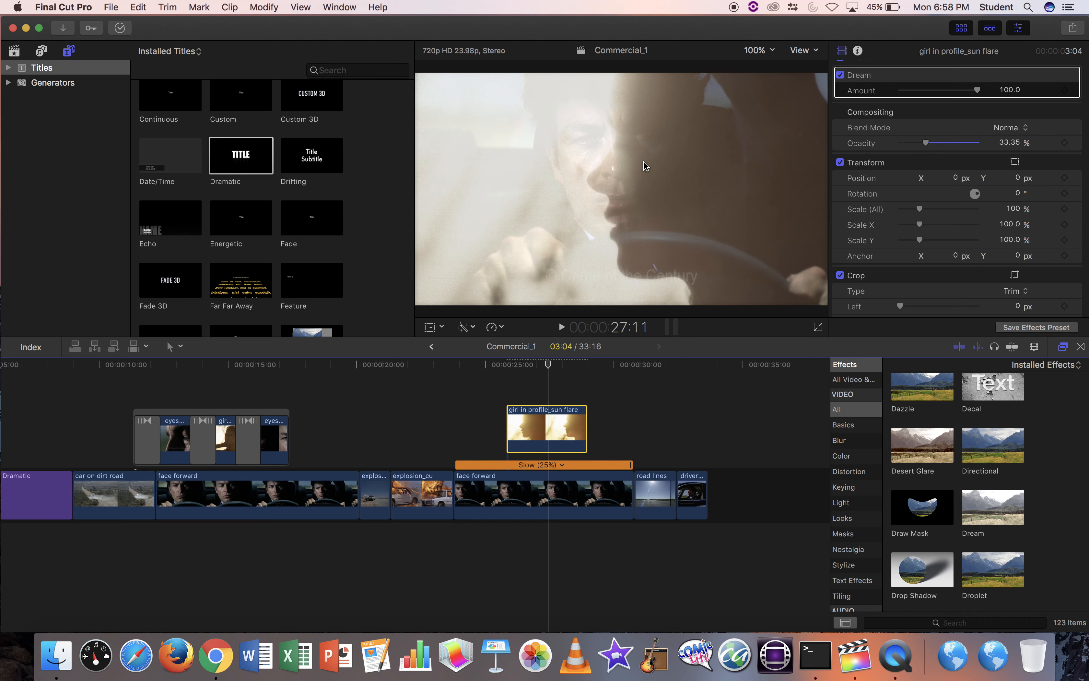
pyautogui.click(483, 364)
pyautogui.press('space')
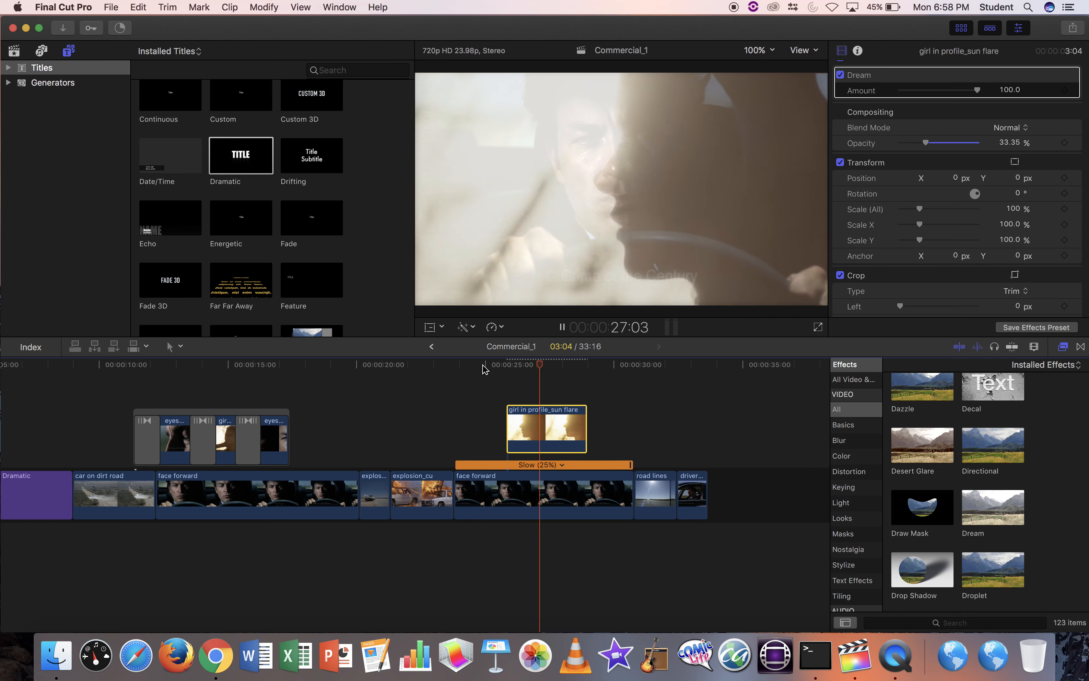
pyautogui.press('space')
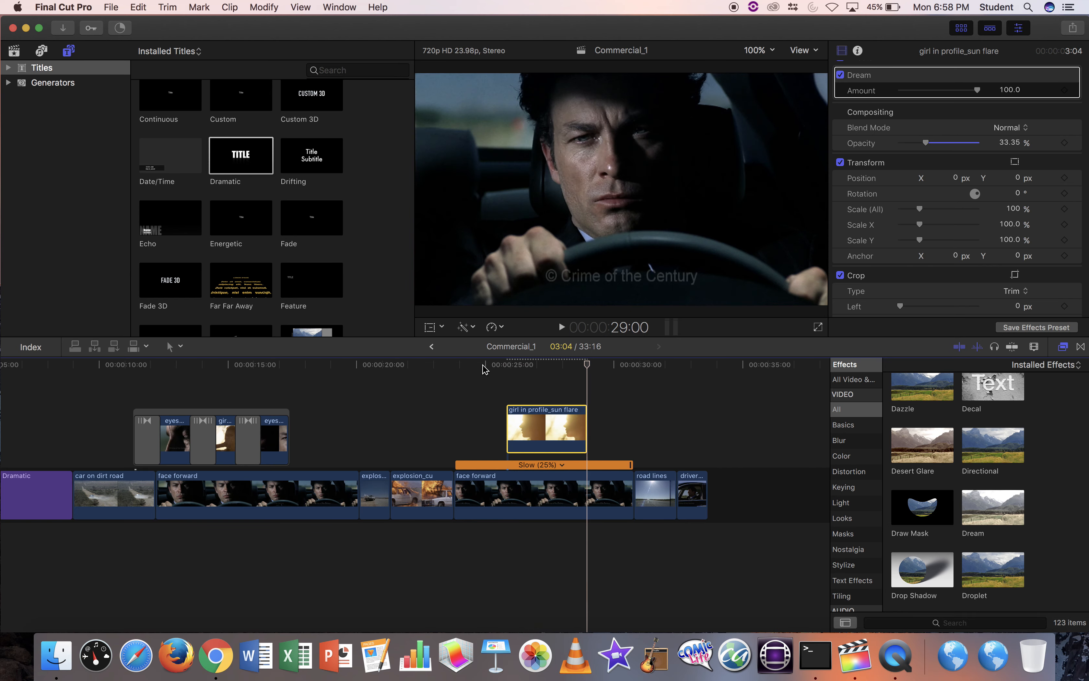
# Park the playhead at 25:20, the overlay's first frame.
pyautogui.click(553, 370)
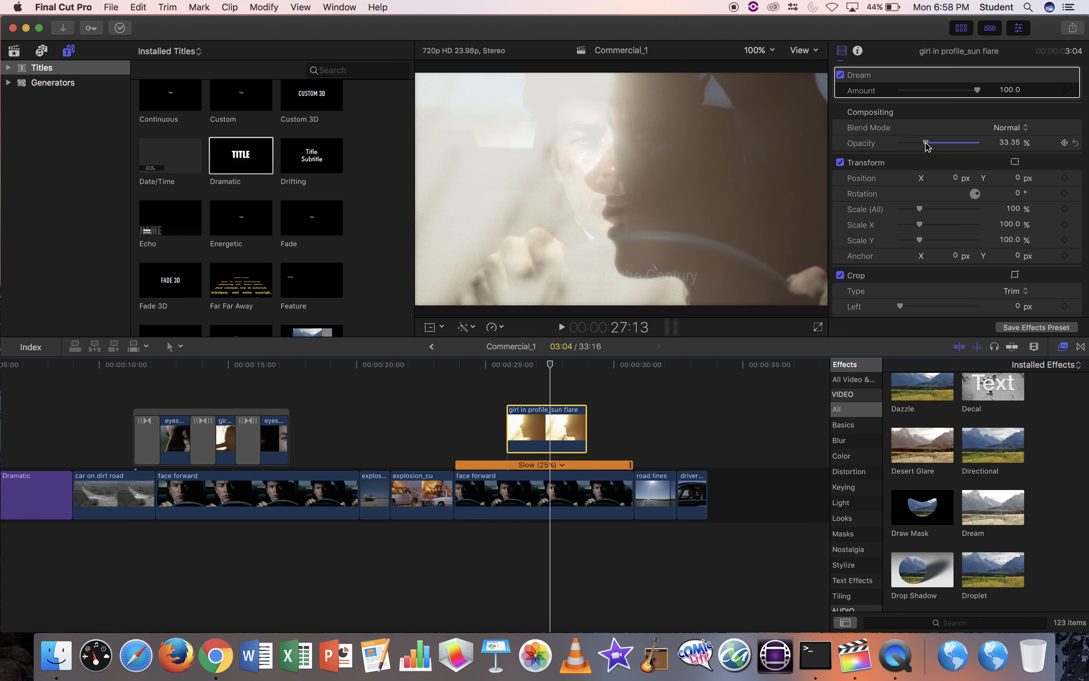
pyautogui.moveTo(558, 362)
pyautogui.mouseDown()
pyautogui.moveTo(500, 373)
pyautogui.moveTo(599, 366)
pyautogui.moveTo(543, 365)
pyautogui.mouseUp()
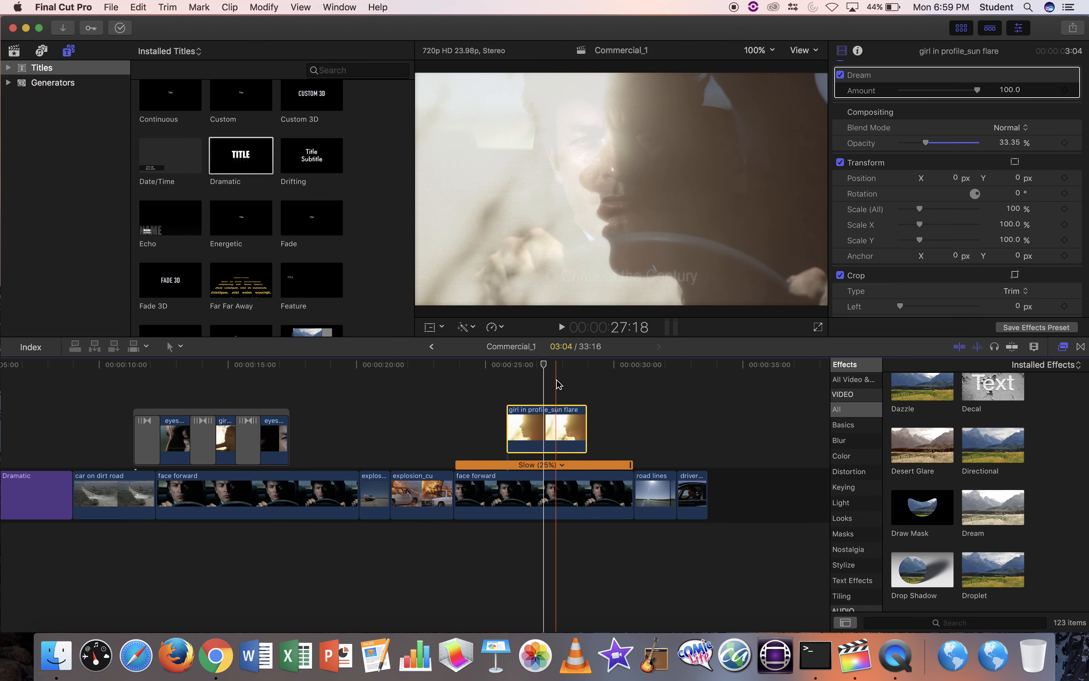
pyautogui.click(550, 367)
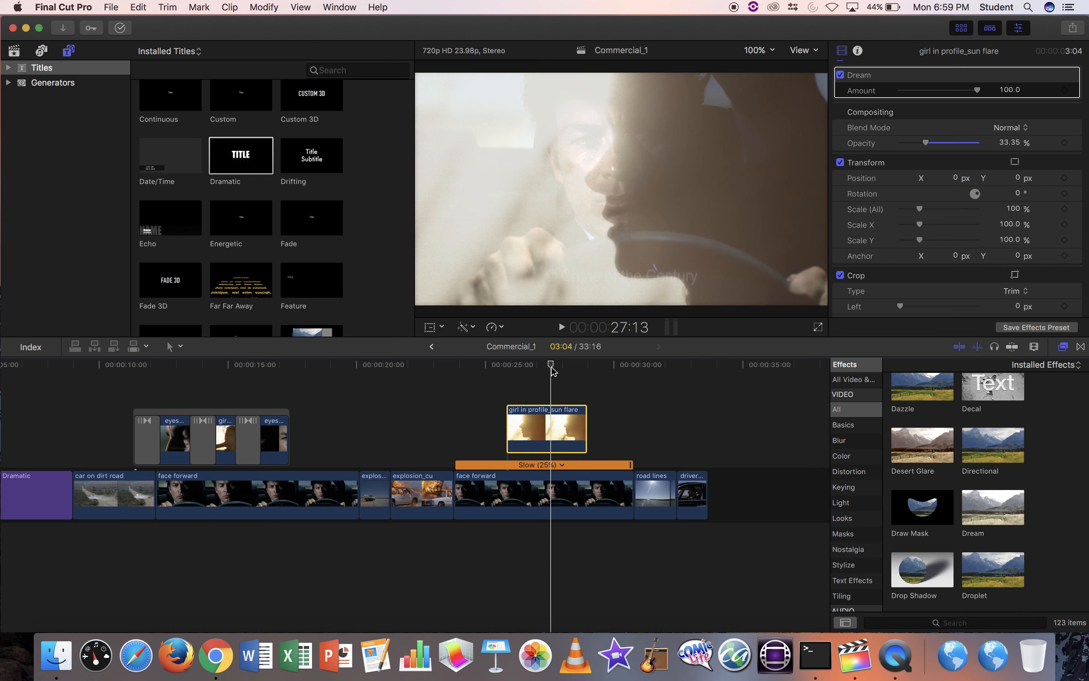
pyautogui.moveTo(553, 368); pyautogui.dragTo(512, 369)
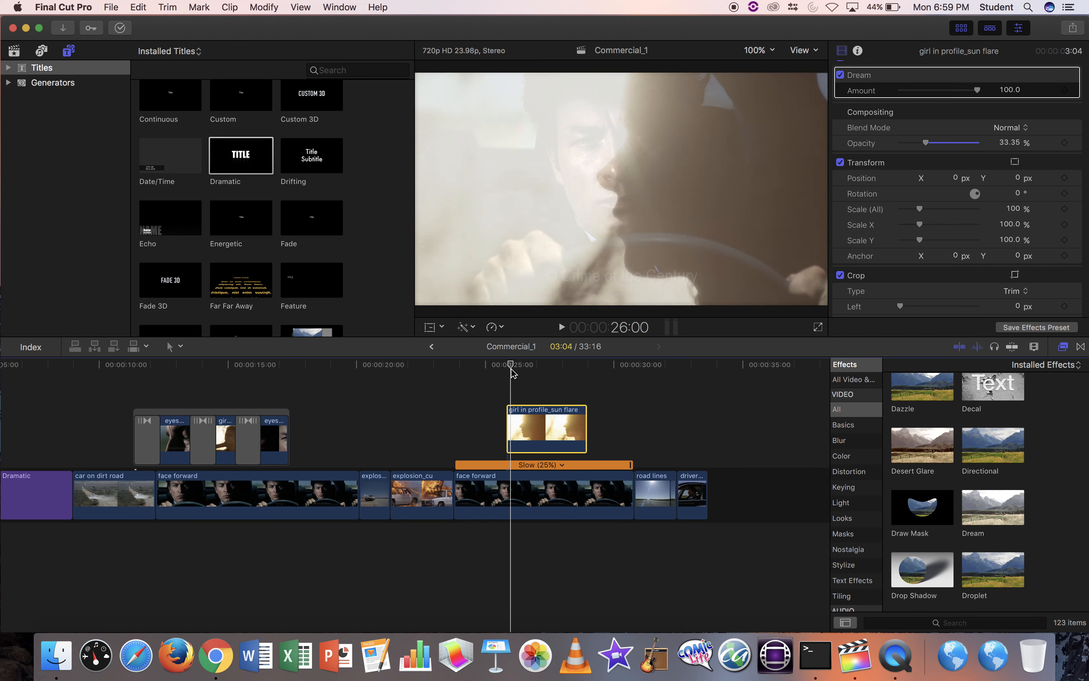
pyautogui.press('Left')
pyautogui.press('Left')
pyautogui.press('Left')
pyautogui.press('Left')
pyautogui.press('Left')
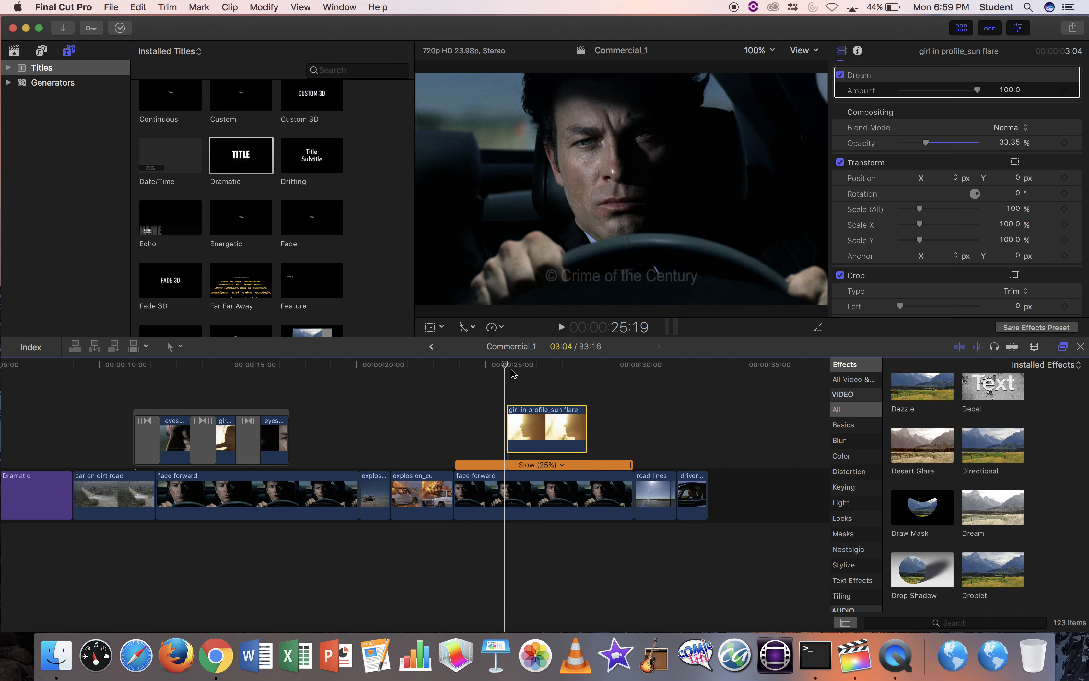
pyautogui.press('Right')
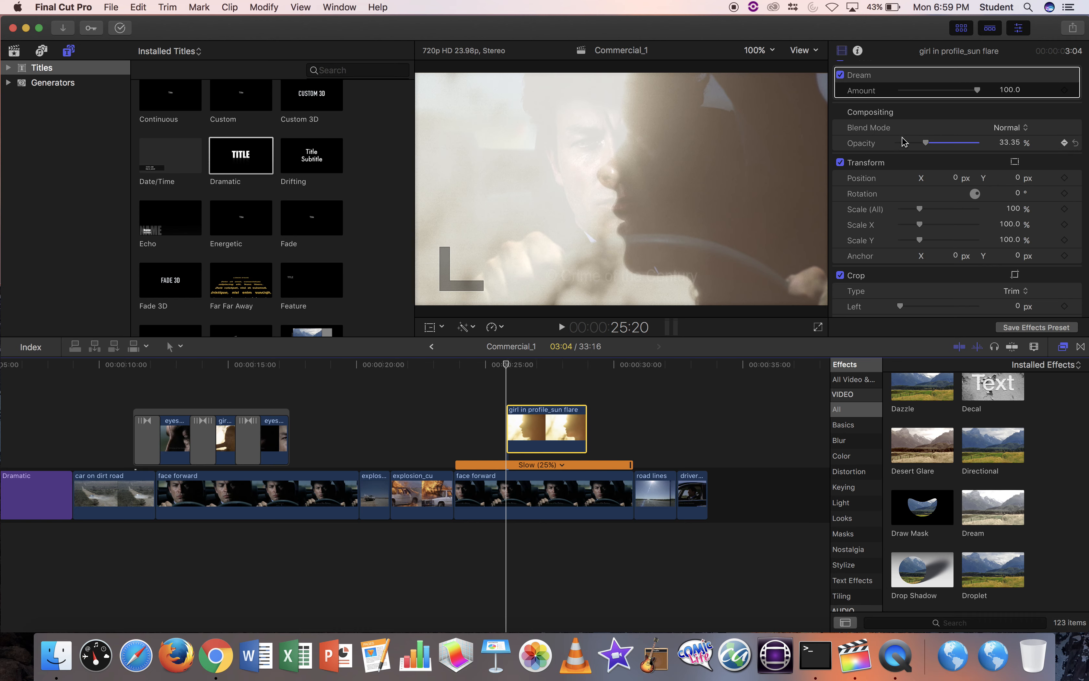
# Set the overlay's opacity to 0 at its start and keyframe it rising at 26:13.
pyautogui.moveTo(926, 144); pyautogui.dragTo(924, 145)
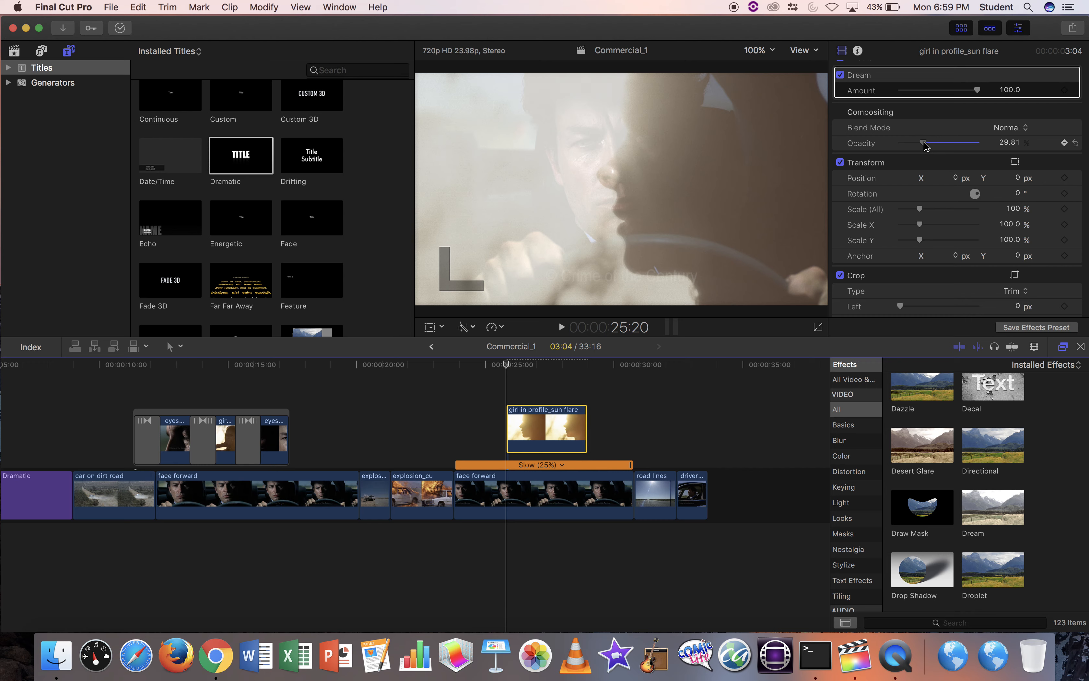
pyautogui.moveTo(924, 145); pyautogui.dragTo(899, 148)
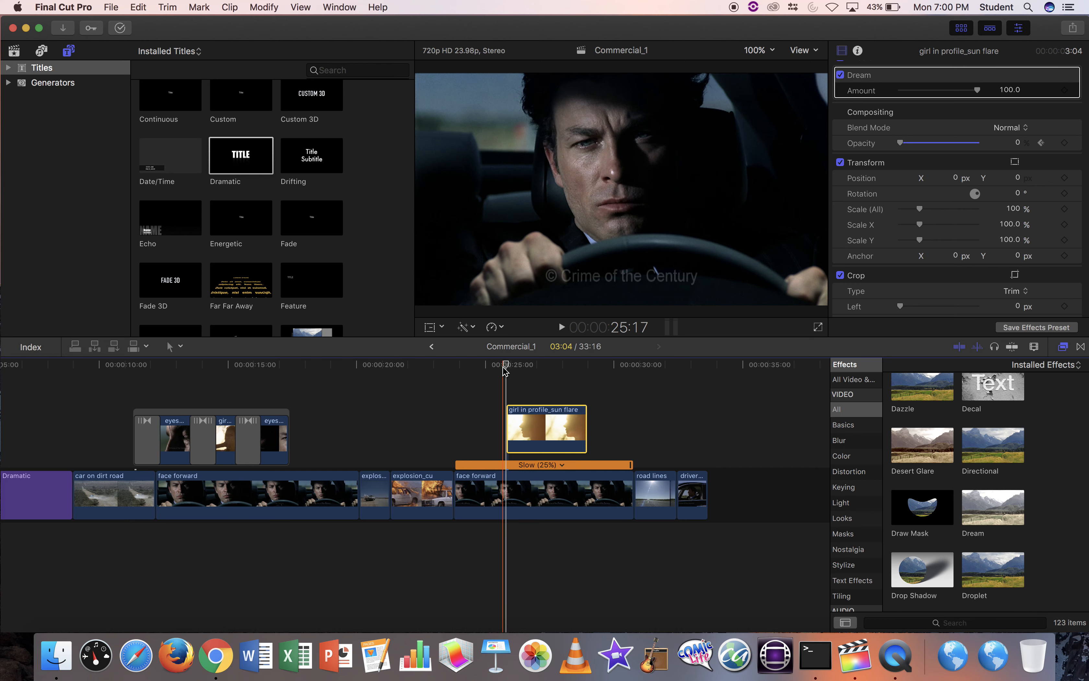
pyautogui.moveTo(508, 367); pyautogui.dragTo(527, 367)
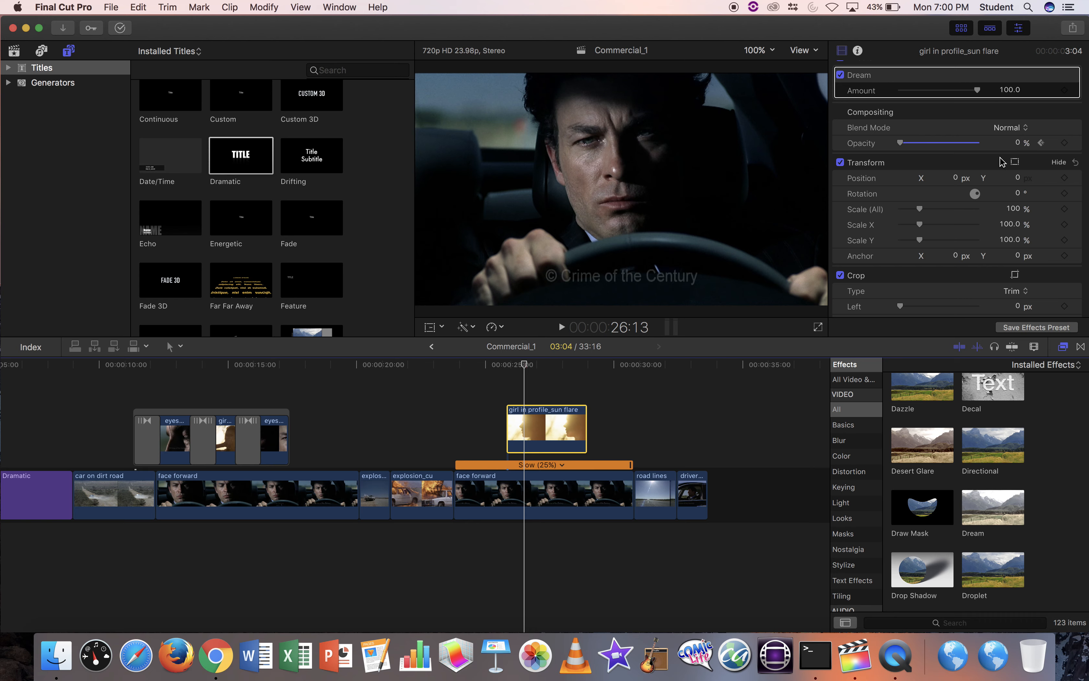
pyautogui.click(1065, 143)
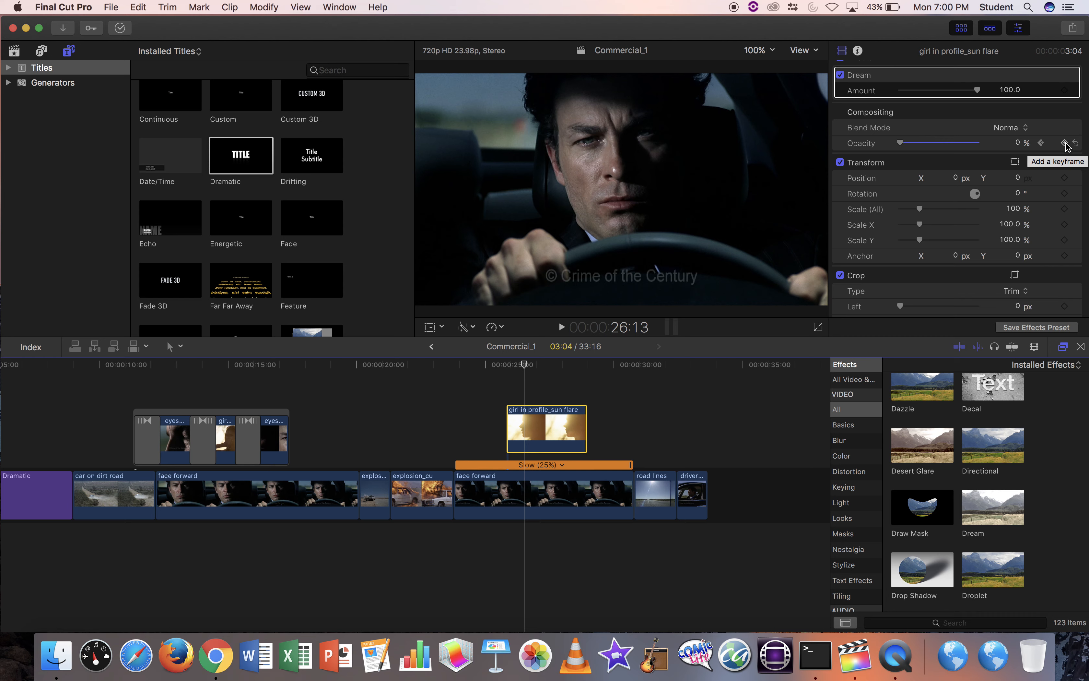
pyautogui.click(1065, 143)
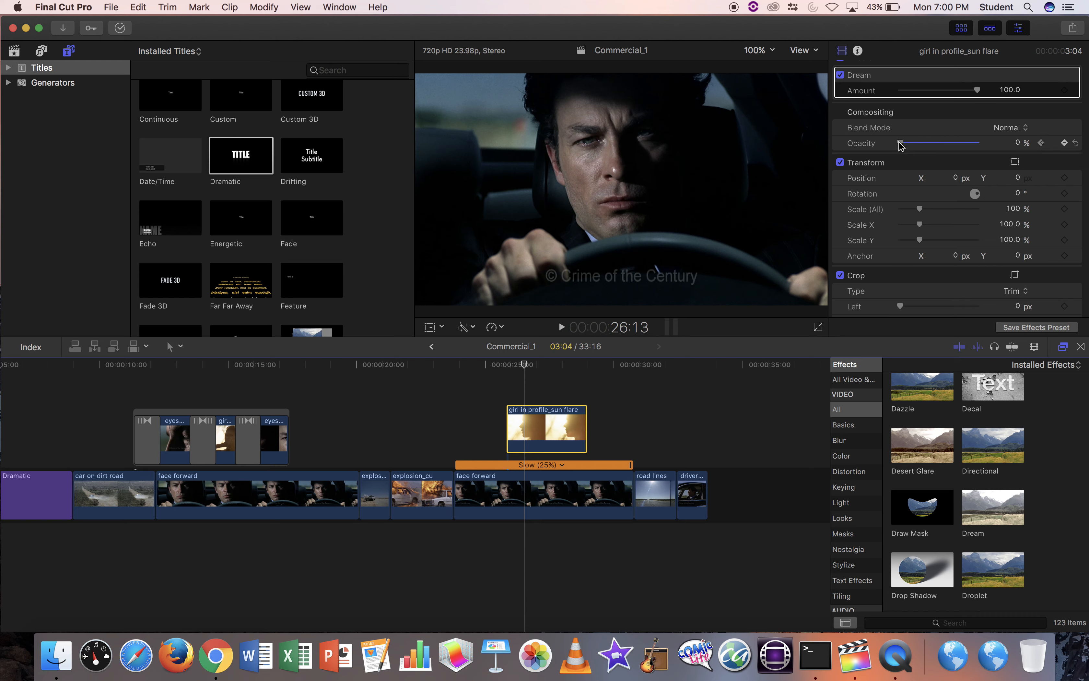
pyautogui.moveTo(900, 144); pyautogui.dragTo(924, 147)
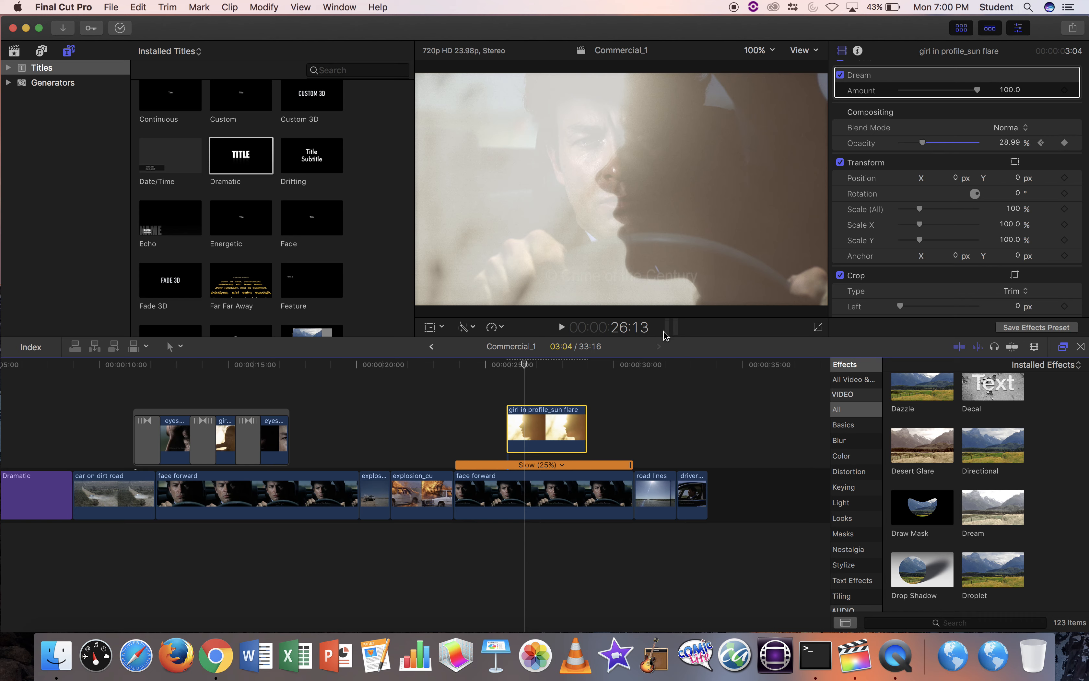
# Add opacity keyframes at 28:06 (~29%) and 28:23 (near 0), then preview the fade.
pyautogui.moveTo(526, 366); pyautogui.dragTo(570, 368)
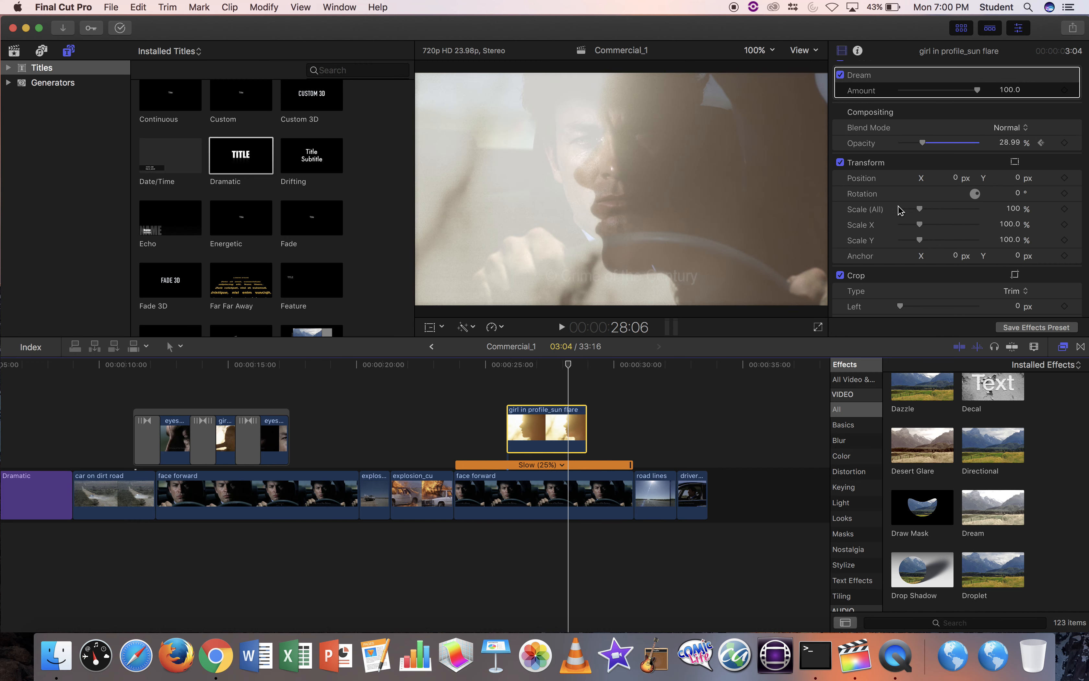
pyautogui.click(1065, 144)
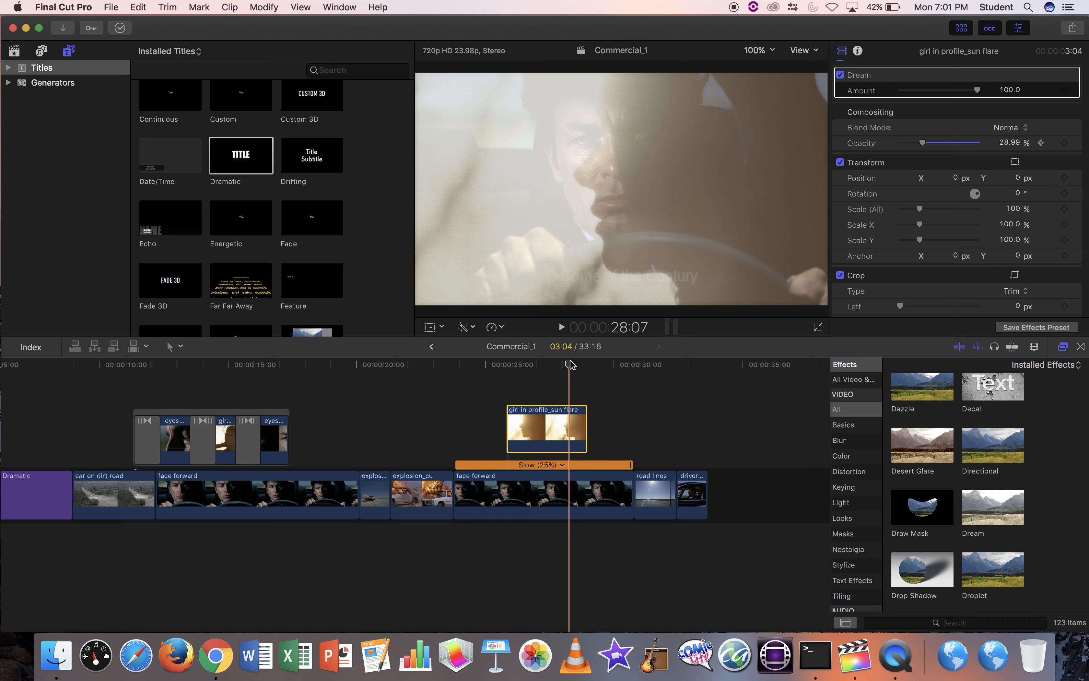
pyautogui.moveTo(570, 364); pyautogui.dragTo(590, 365)
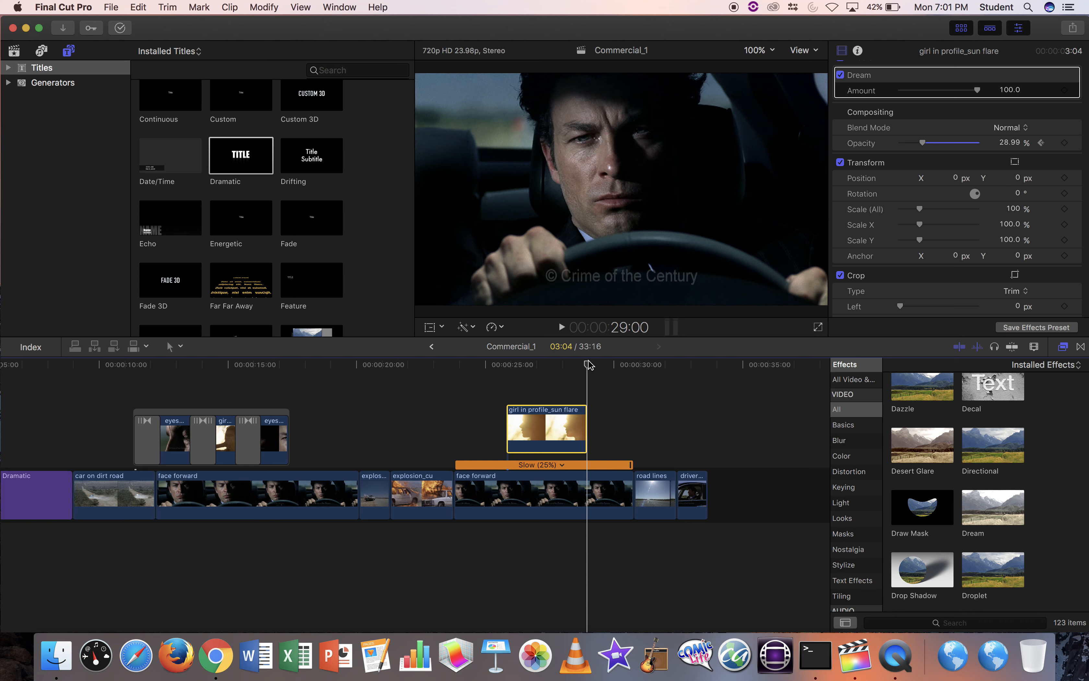
pyautogui.press('Left')
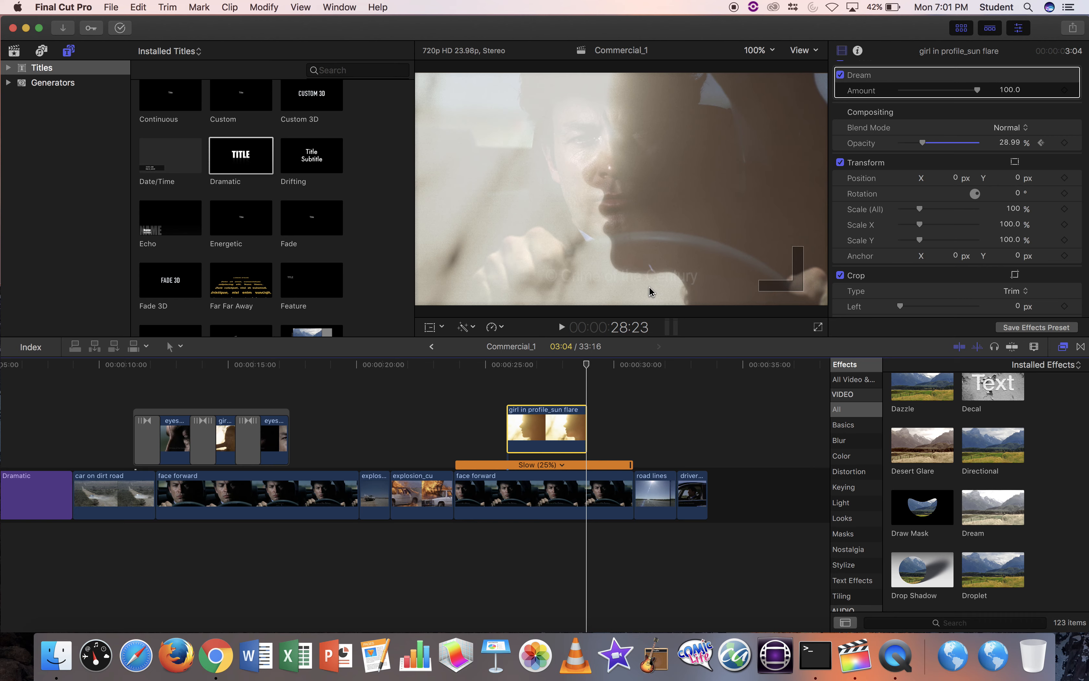
pyautogui.click(1066, 144)
pyautogui.moveTo(922, 143); pyautogui.dragTo(883, 152)
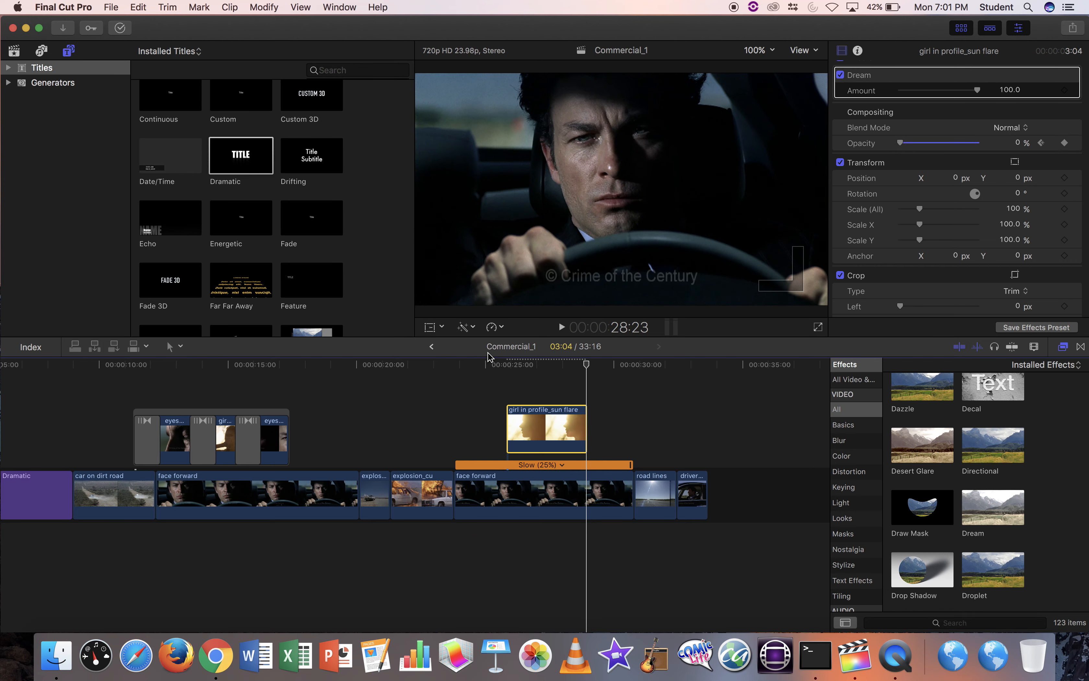
pyautogui.click(491, 364)
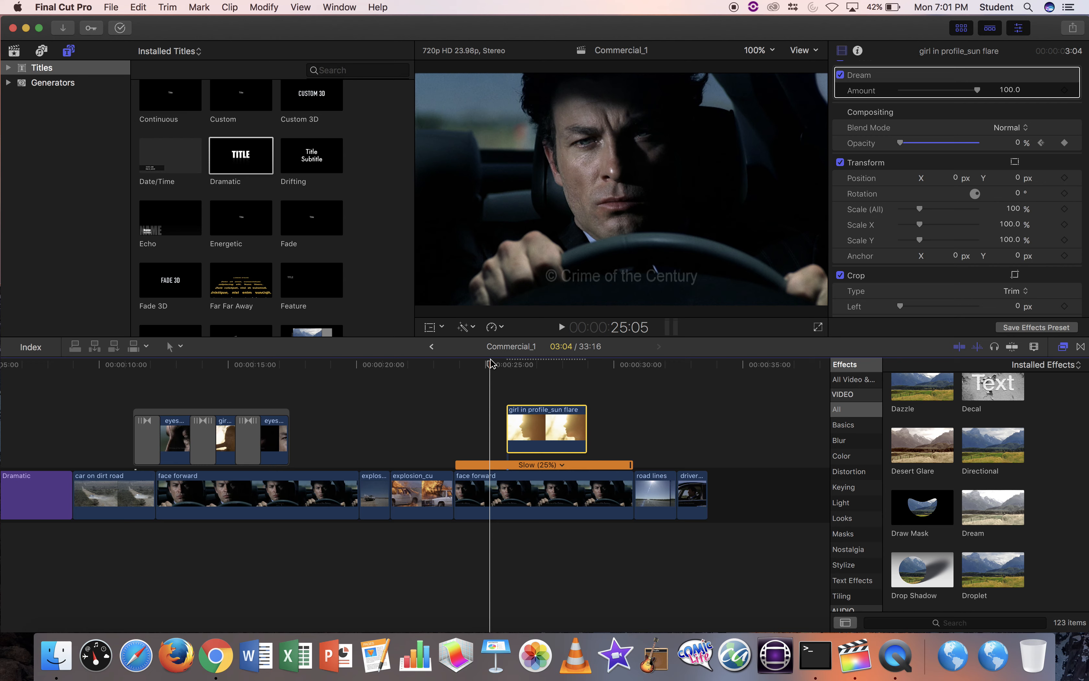
pyautogui.press('space')
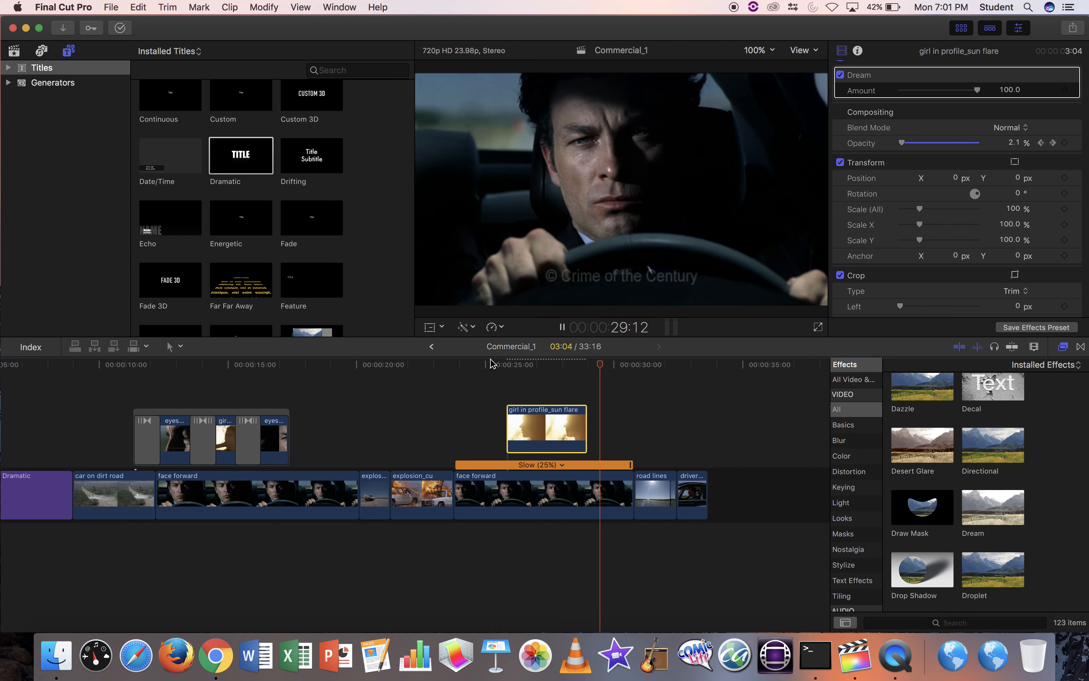
pyautogui.press('space')
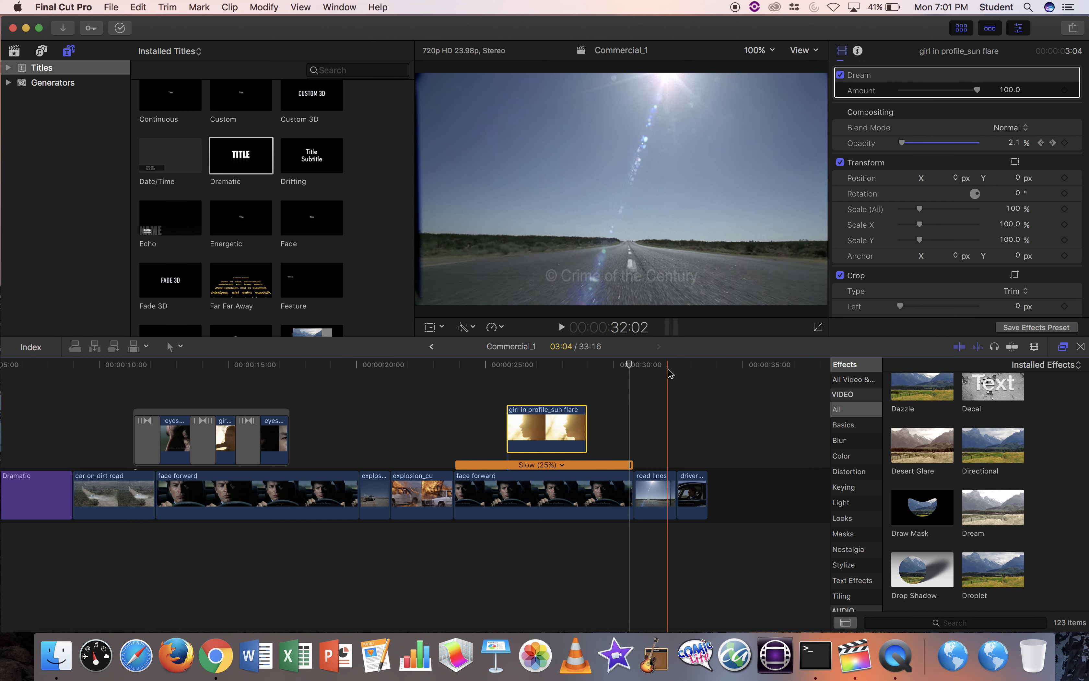
# Lengthen the road lines clip by 2:12.
pyautogui.click(660, 482)
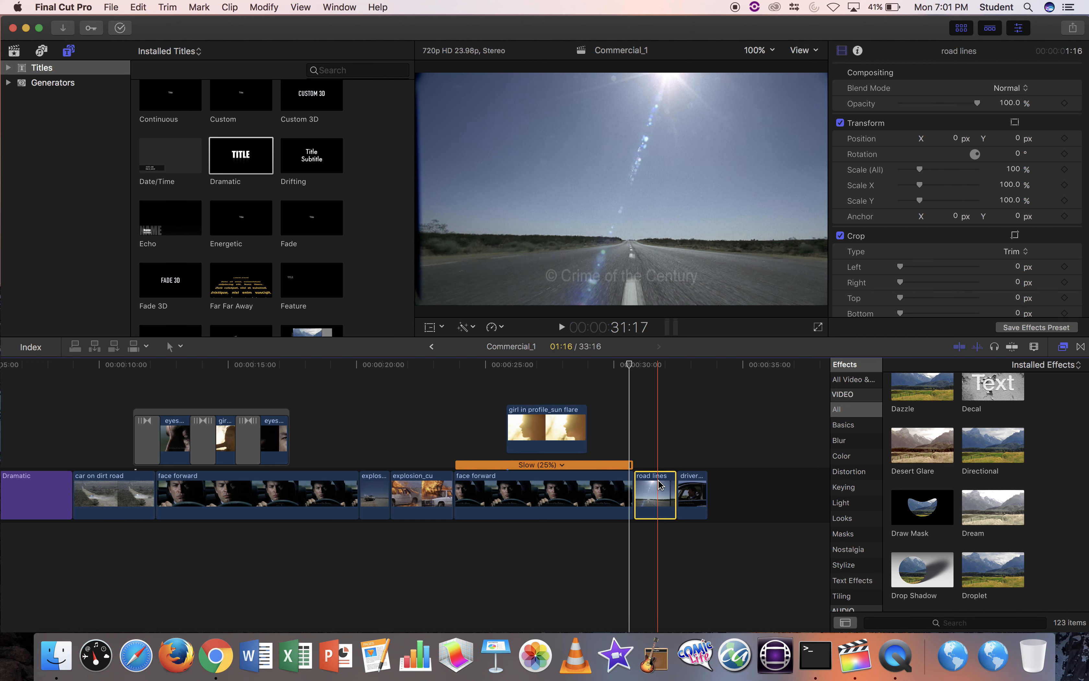
pyautogui.moveTo(673, 481); pyautogui.dragTo(784, 486)
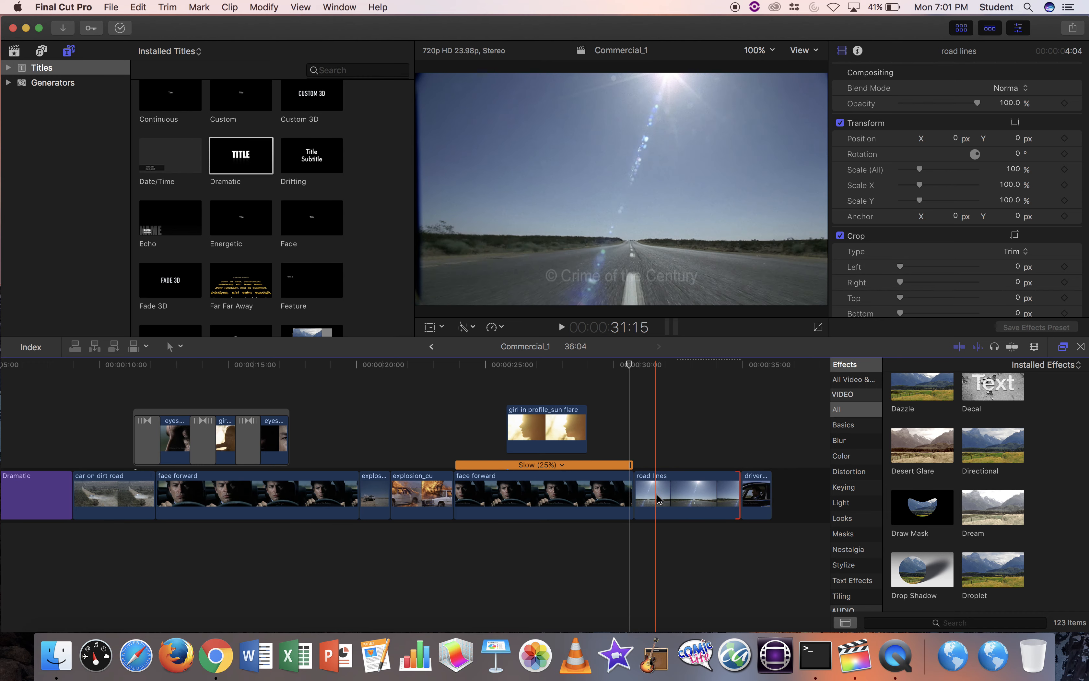
pyautogui.click(729, 495)
# Set the road lines clip's custom speed to 85%.
pyautogui.click(498, 328)
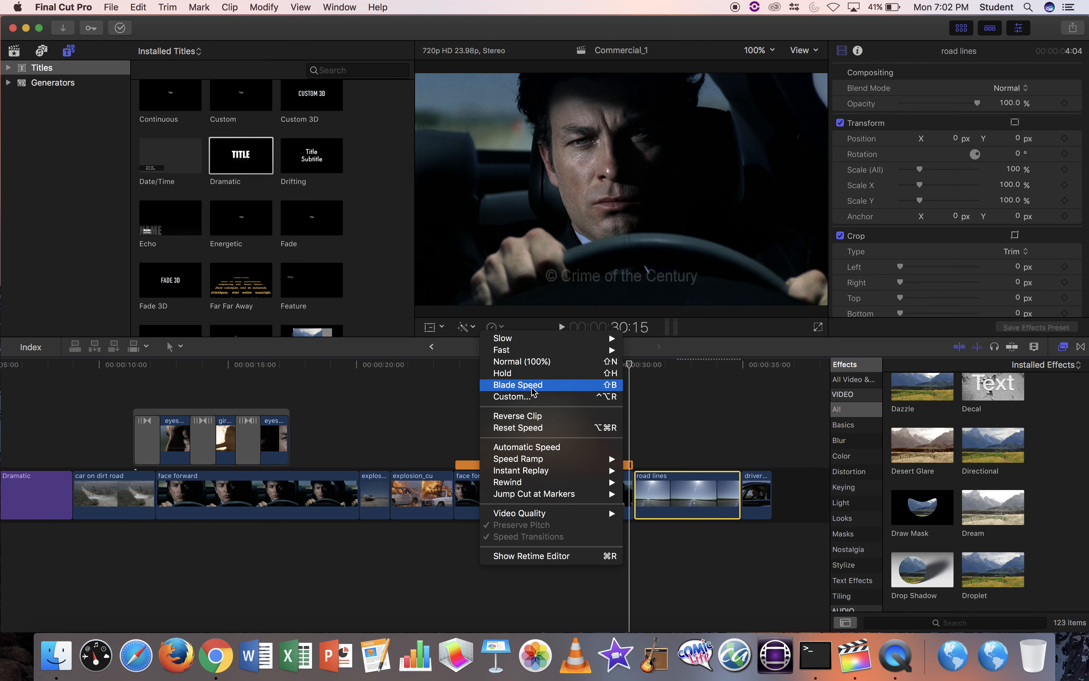
pyautogui.click(535, 396)
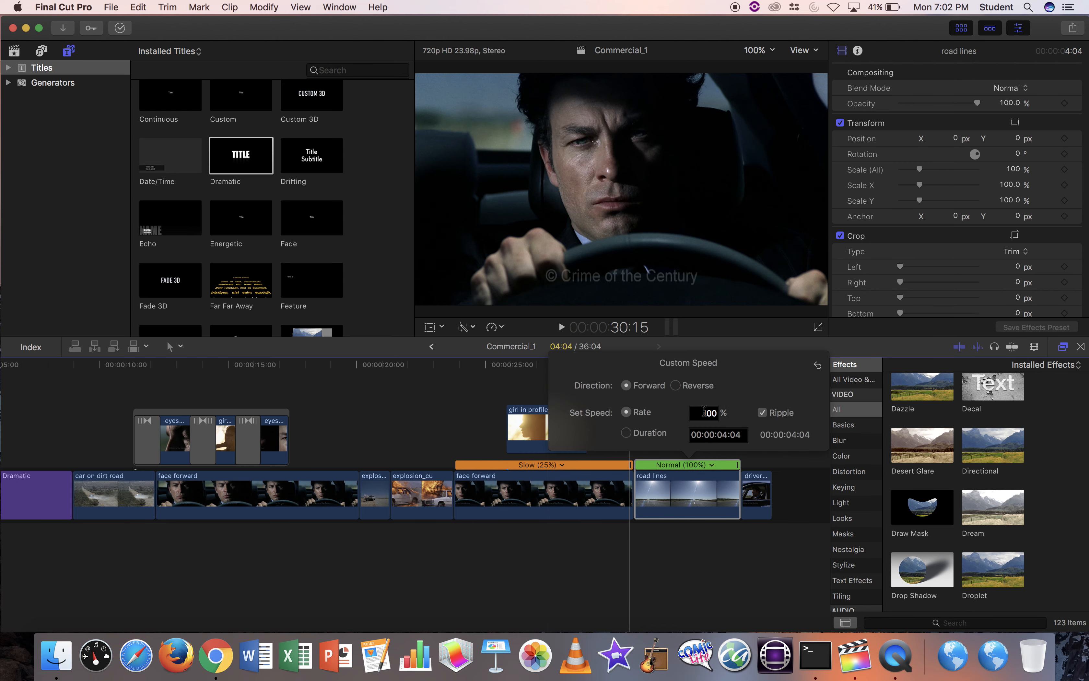
pyautogui.doubleClick(720, 414)
pyautogui.write('85')
pyautogui.press('Return')
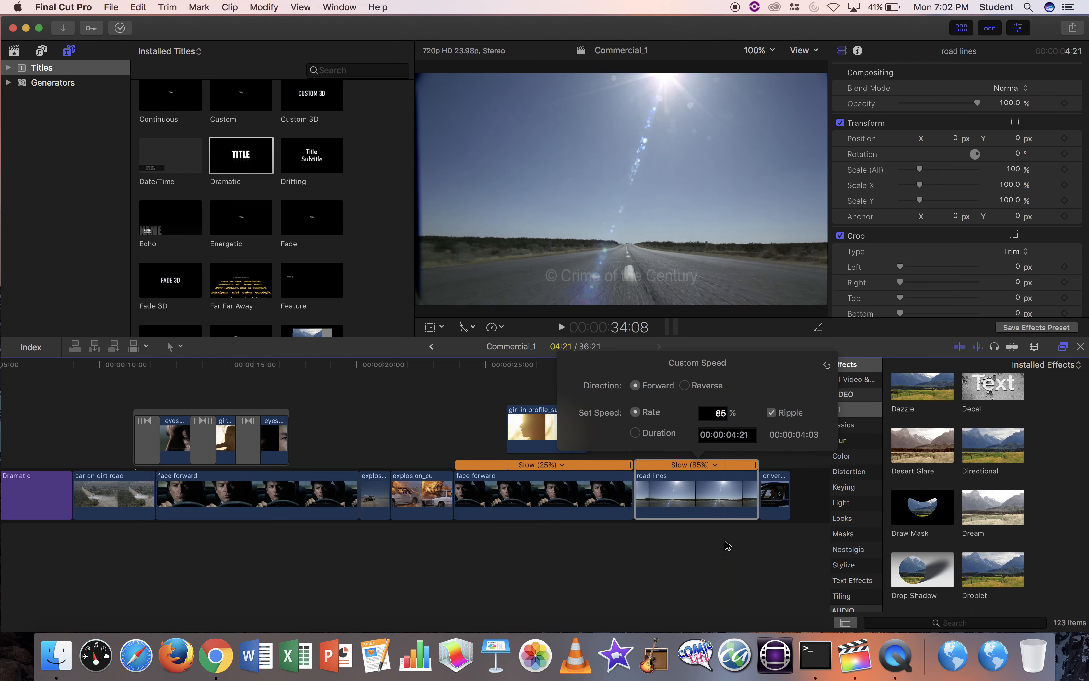
pyautogui.click(725, 543)
pyautogui.click(724, 542)
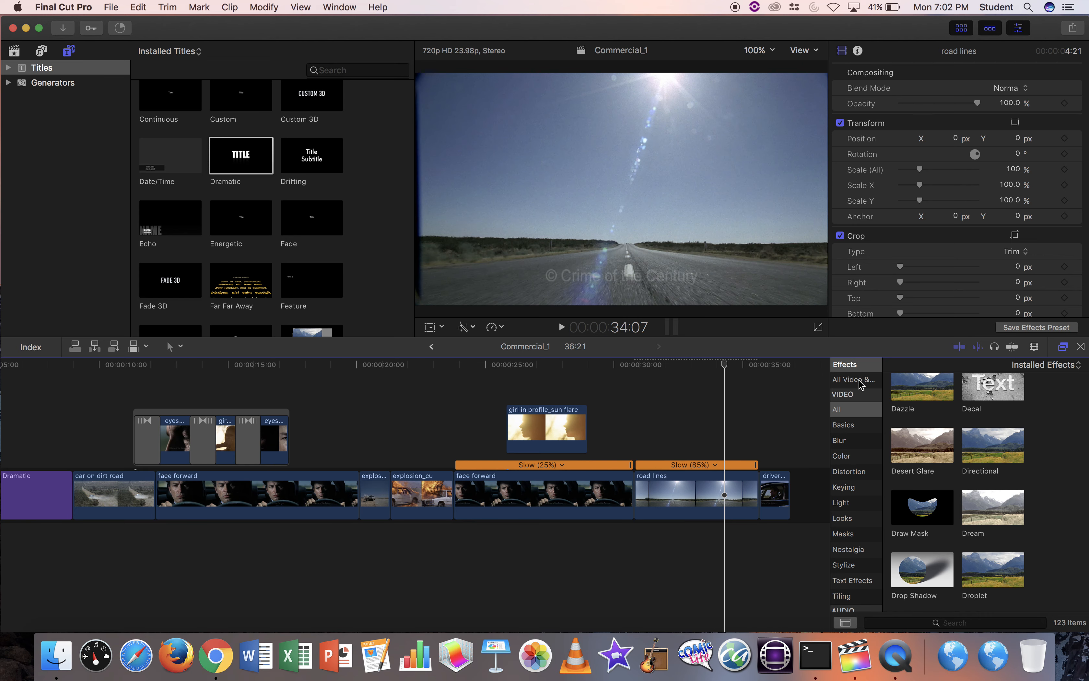
# Apply the Dream effect from All Video & Audio to the road lines clip.
pyautogui.click(860, 380)
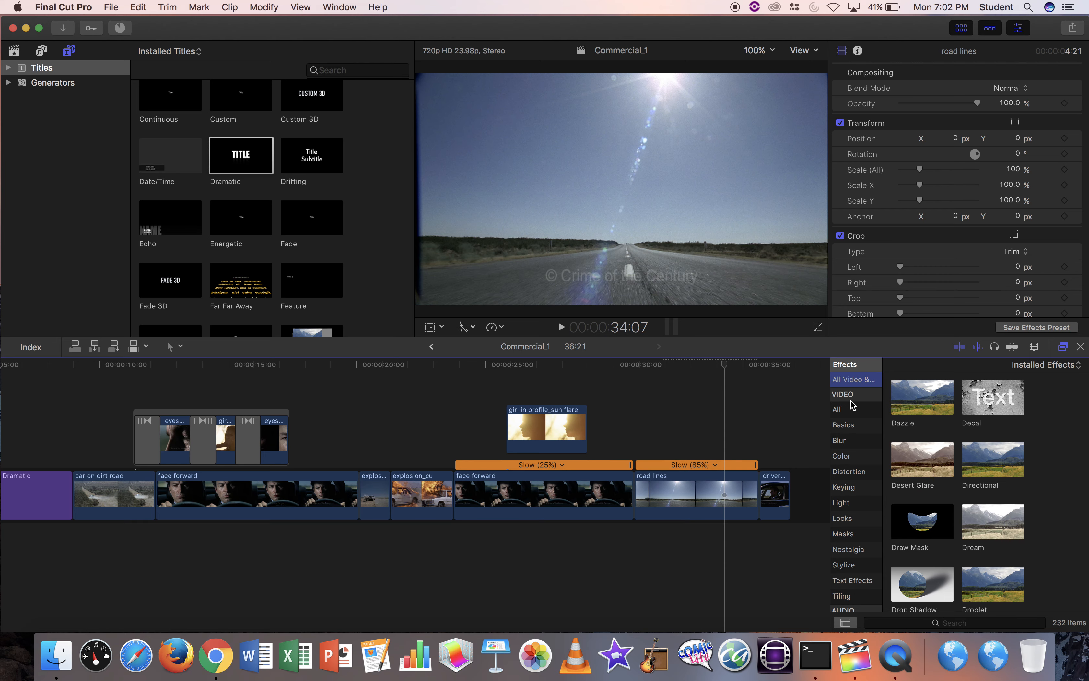
pyautogui.click(1062, 346)
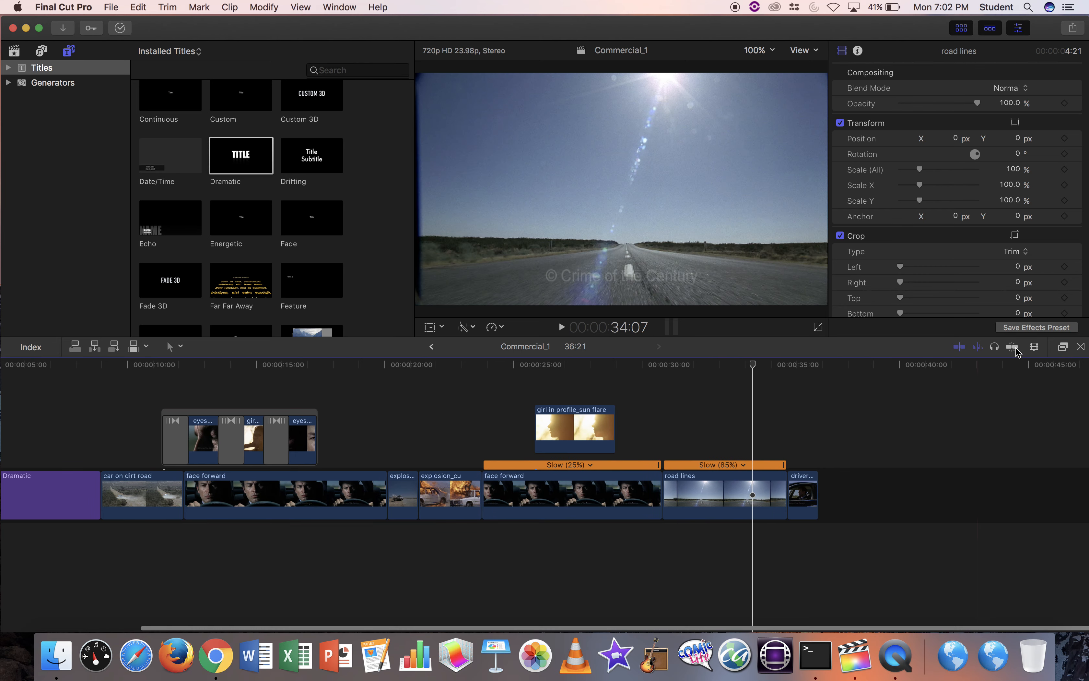
pyautogui.click(1062, 346)
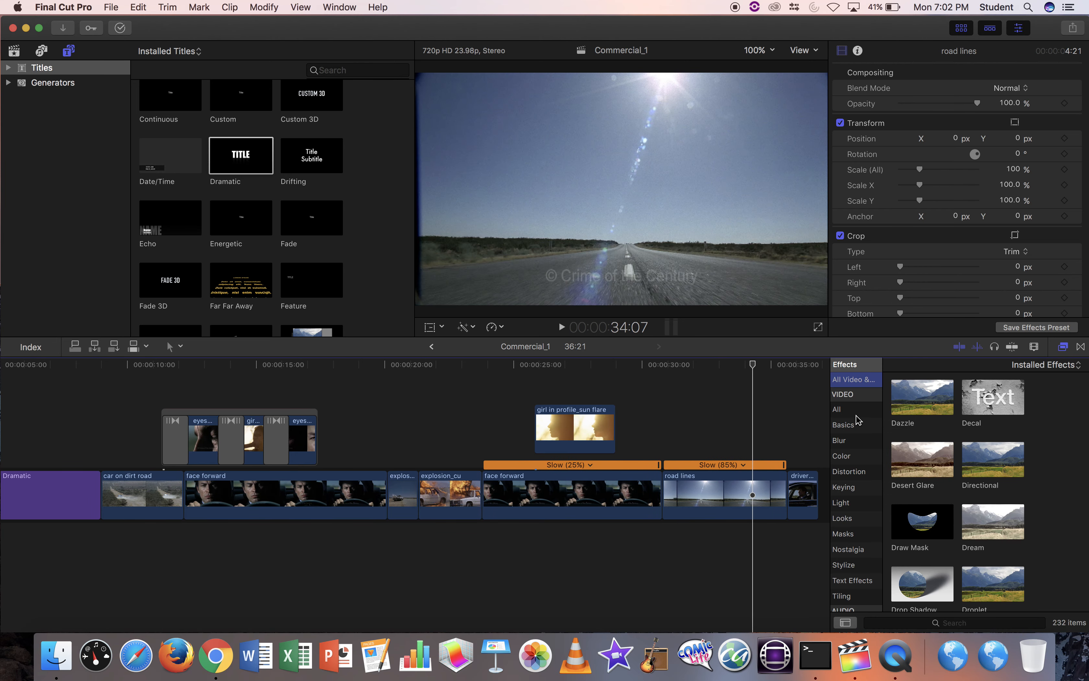
pyautogui.scroll(-2, 939, 493)
pyautogui.scroll(-2, 938, 493)
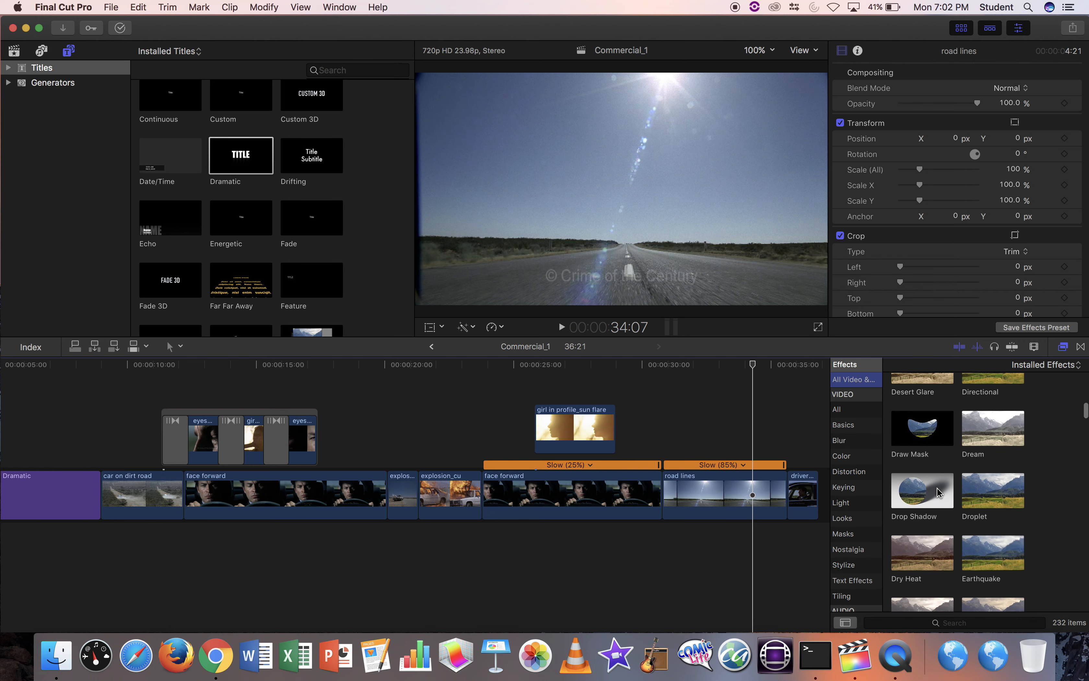
pyautogui.scroll(1, 938, 494)
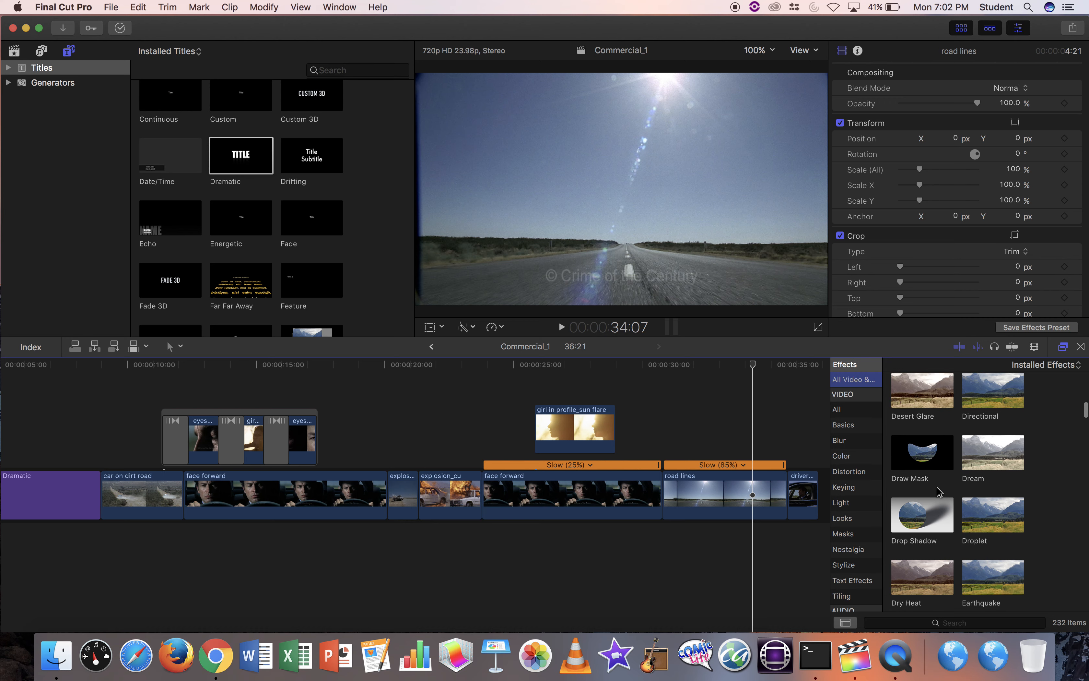
pyautogui.click(1002, 466)
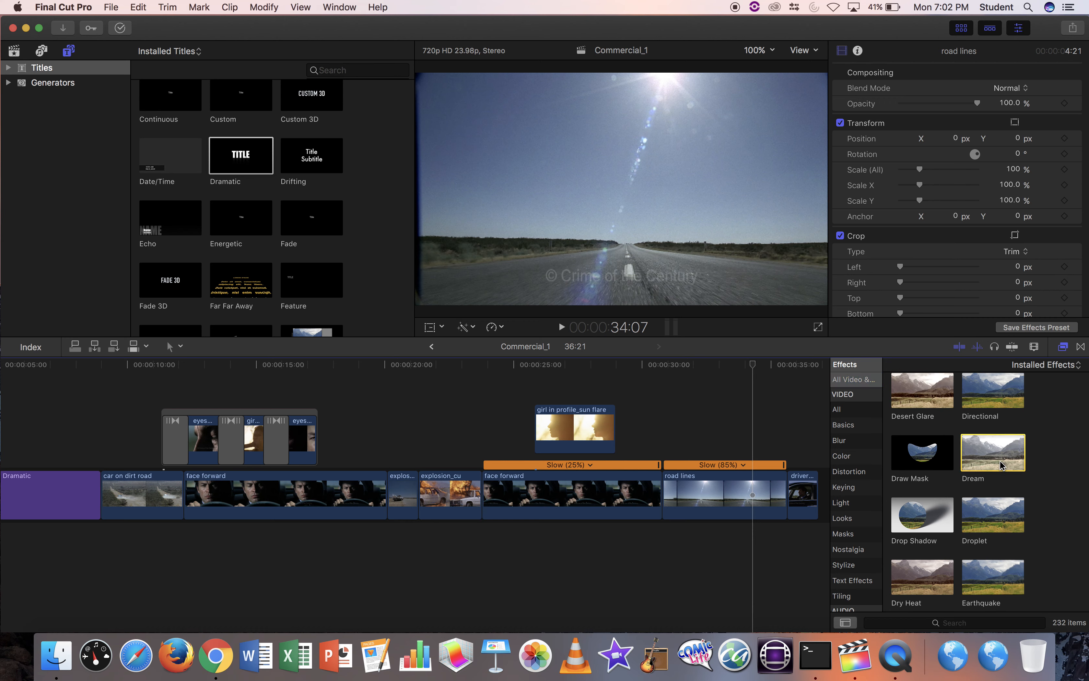
pyautogui.moveTo(1002, 466); pyautogui.dragTo(759, 495)
pyautogui.moveTo(753, 364)
pyautogui.mouseDown()
pyautogui.moveTo(645, 382)
pyautogui.moveTo(759, 378)
pyautogui.mouseUp()
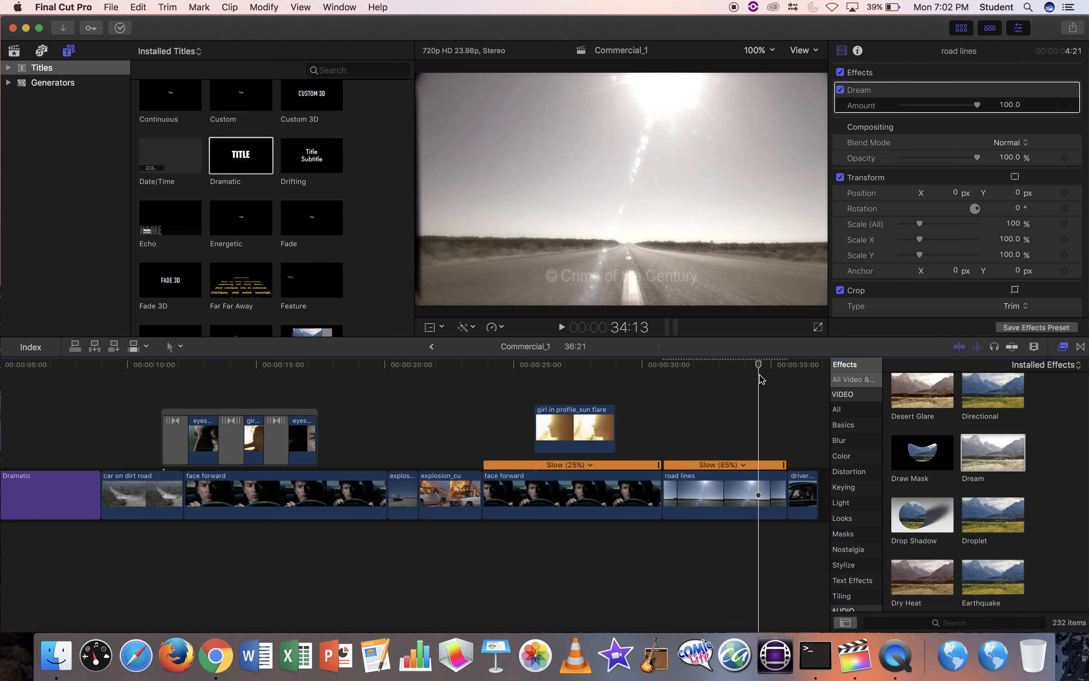
# Keyframe Dream Amount at 100 near the road lines end and 0 at its start.
pyautogui.click(1065, 106)
pyautogui.moveTo(716, 366); pyautogui.dragTo(668, 373)
pyautogui.press('Left')
pyautogui.press('Left')
pyautogui.press('Left')
pyautogui.press('Left')
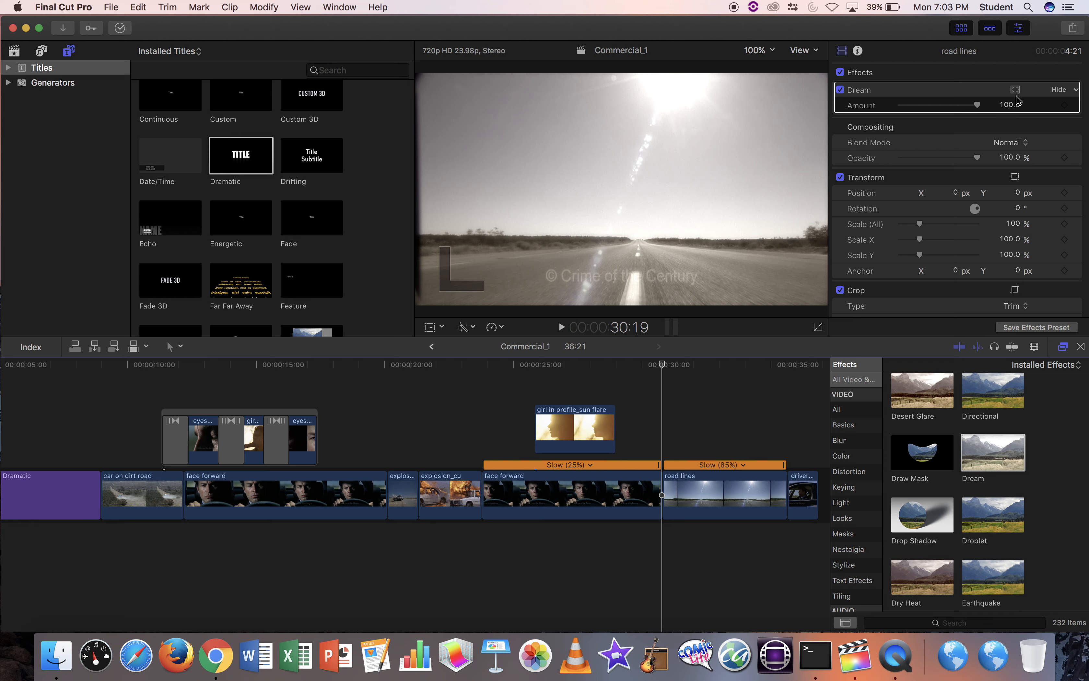
pyautogui.click(1065, 105)
pyautogui.moveTo(977, 105); pyautogui.dragTo(895, 112)
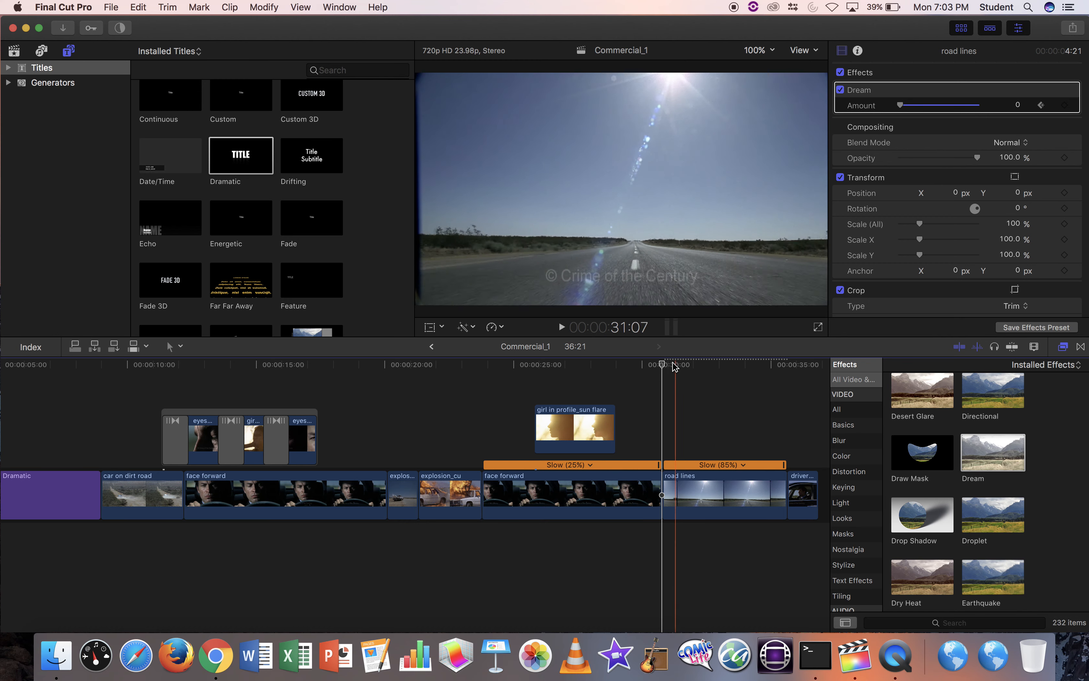
# Add a 61.95 Dream Amount keyframe at 31:20 and preview the haze build-up.
pyautogui.moveTo(663, 364); pyautogui.dragTo(728, 365)
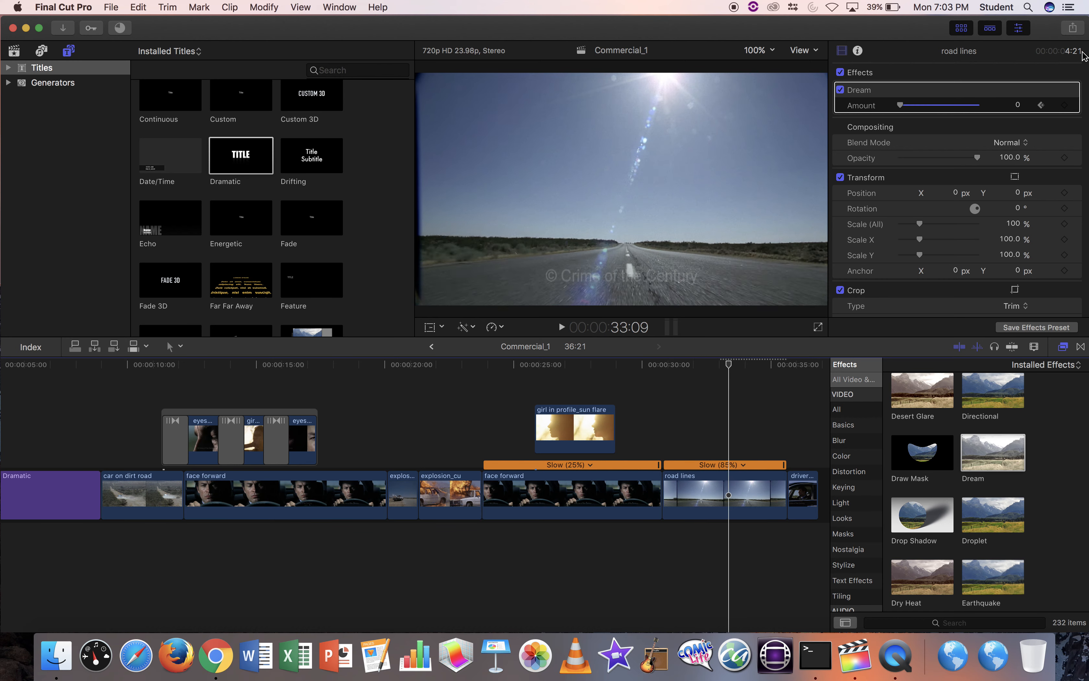
pyautogui.click(1066, 106)
pyautogui.moveTo(900, 105); pyautogui.dragTo(990, 106)
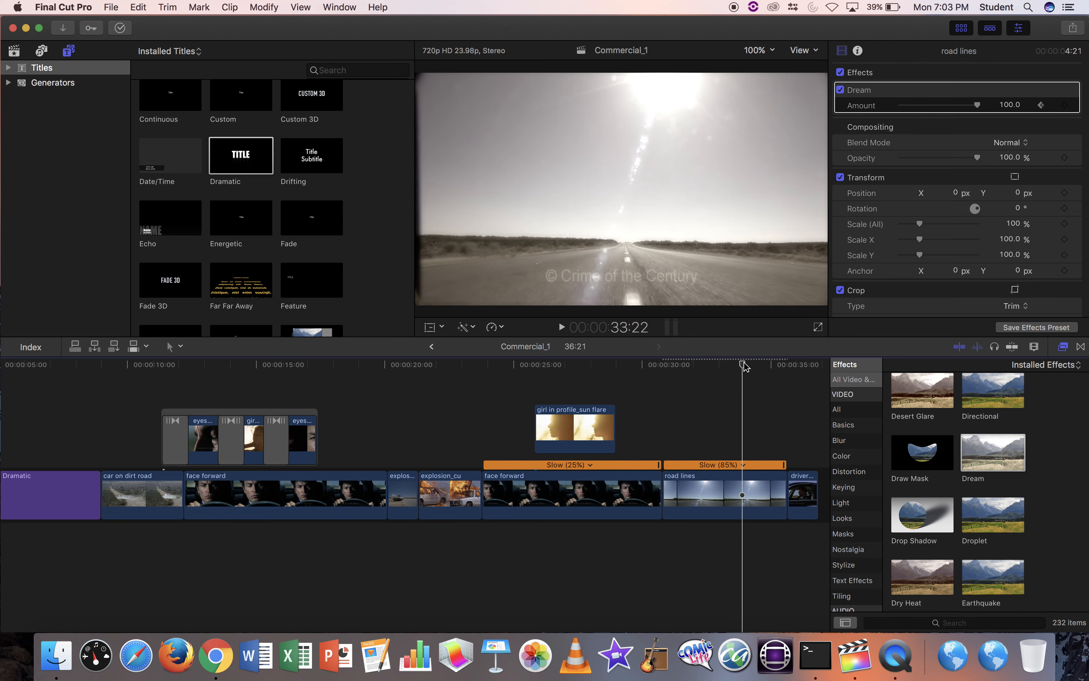
pyautogui.click(715, 364)
pyautogui.moveTo(715, 367); pyautogui.dragTo(639, 390)
pyautogui.press('space')
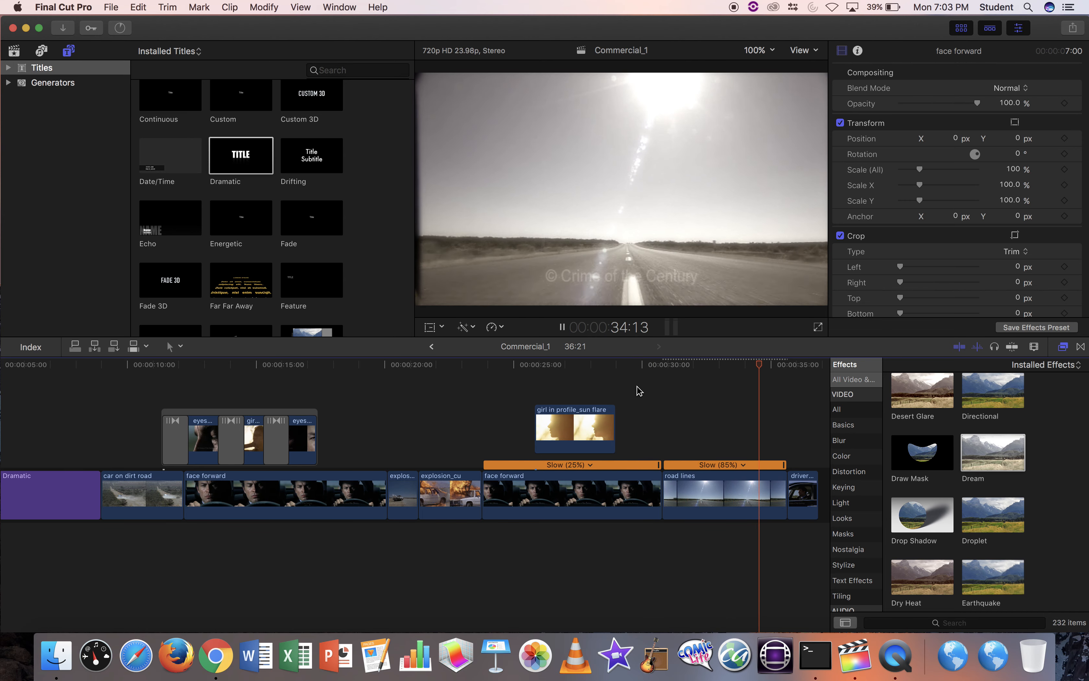
# Apply the Dream effect at Amount 100 to the driver turns clip.
pyautogui.press('space')
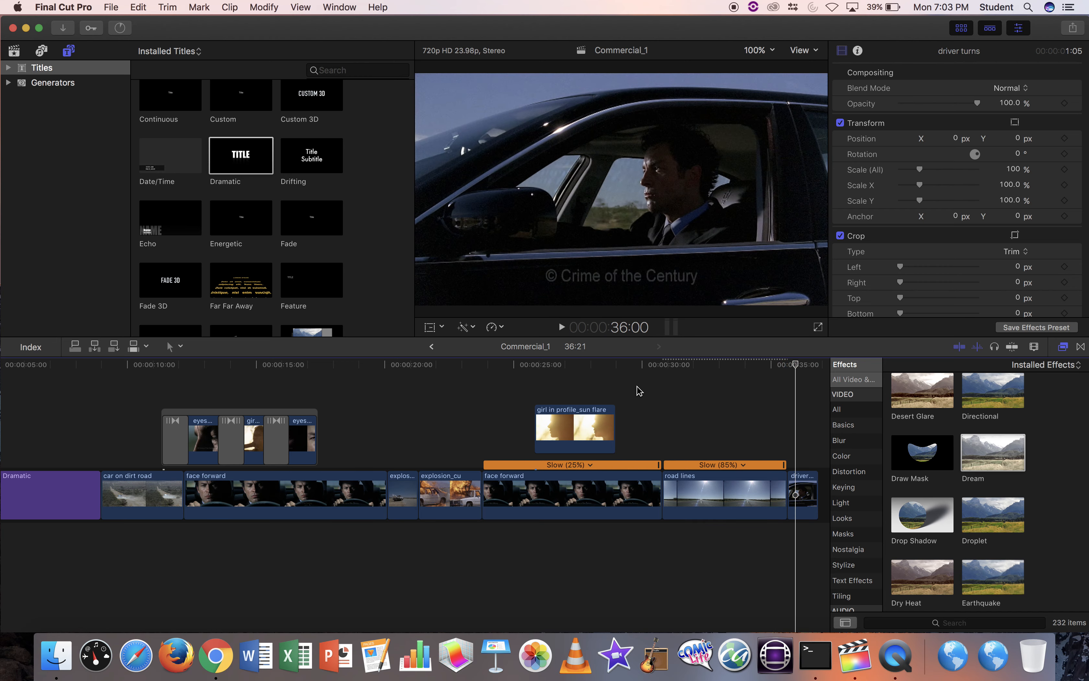
pyautogui.hscroll(2, 735, 399)
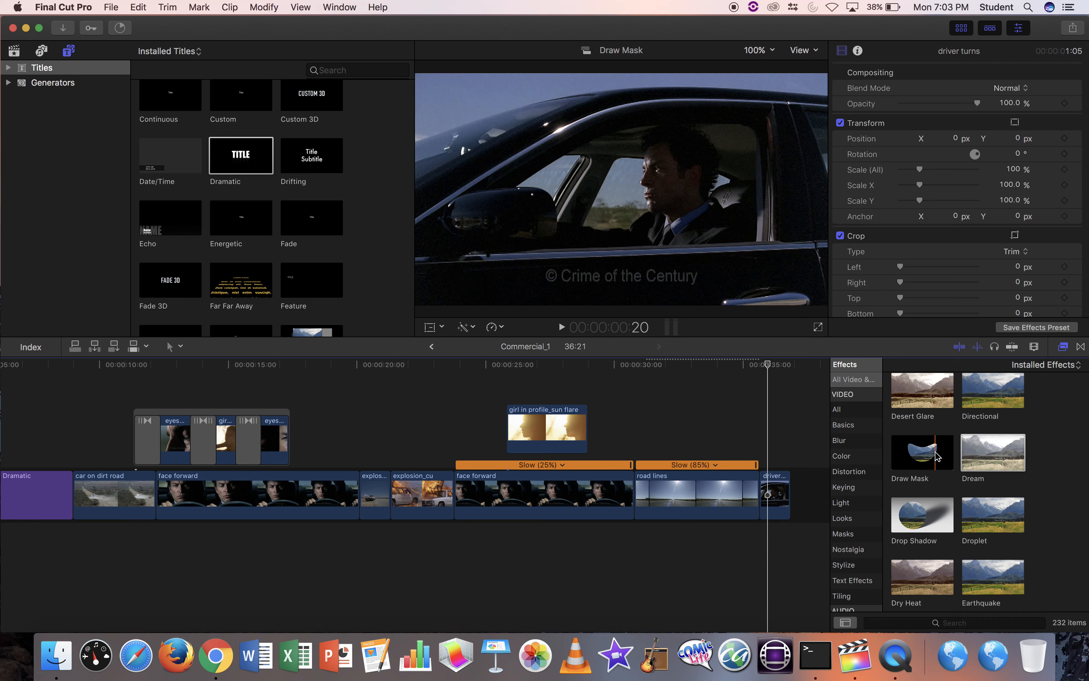
pyautogui.moveTo(992, 452); pyautogui.dragTo(775, 495)
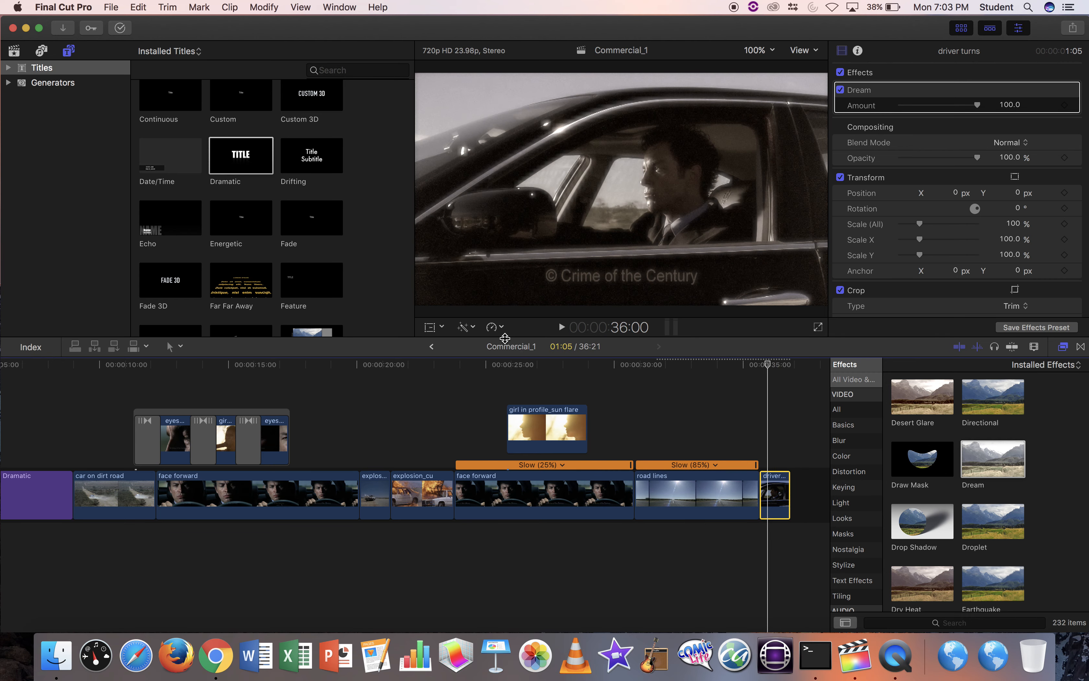
# Slow the driver turns clip to 50%, extending Commercial_1 to 38:02.
pyautogui.click(494, 328)
pyautogui.moveTo(505, 341)
pyautogui.click(659, 339)
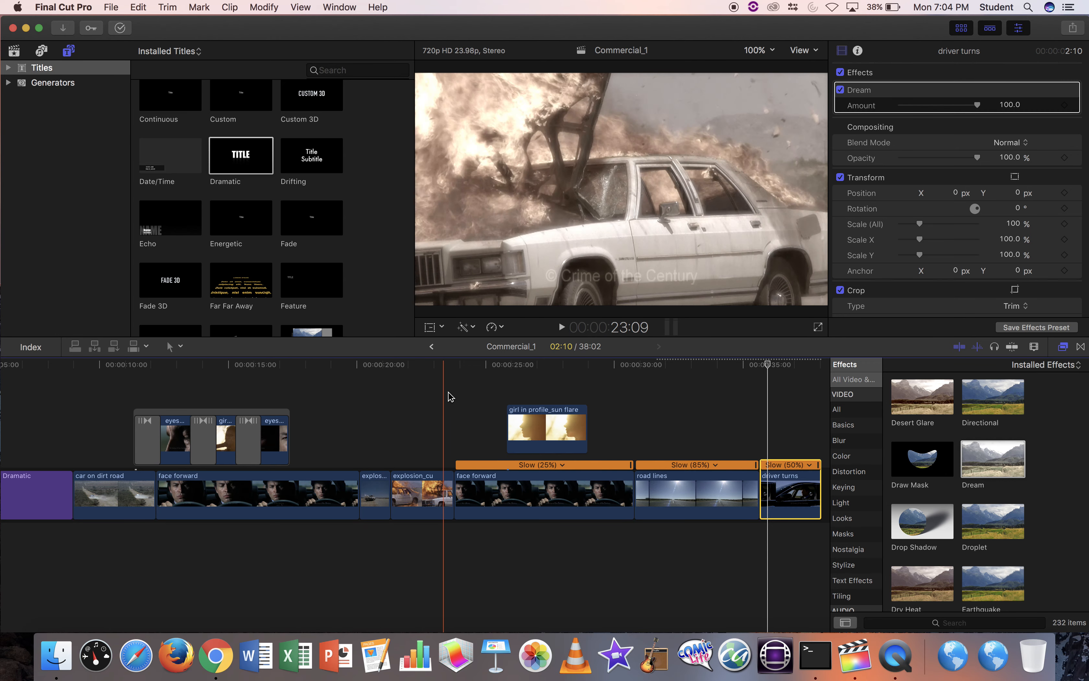
pyautogui.press('space')
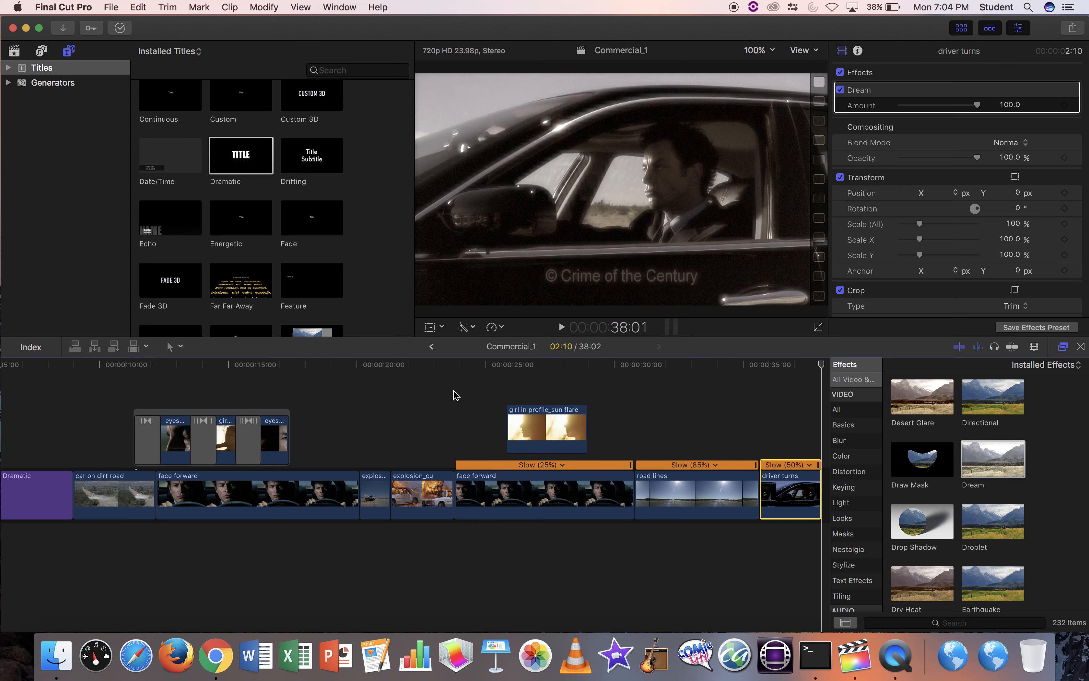
pyautogui.hscroll(3, 720, 450)
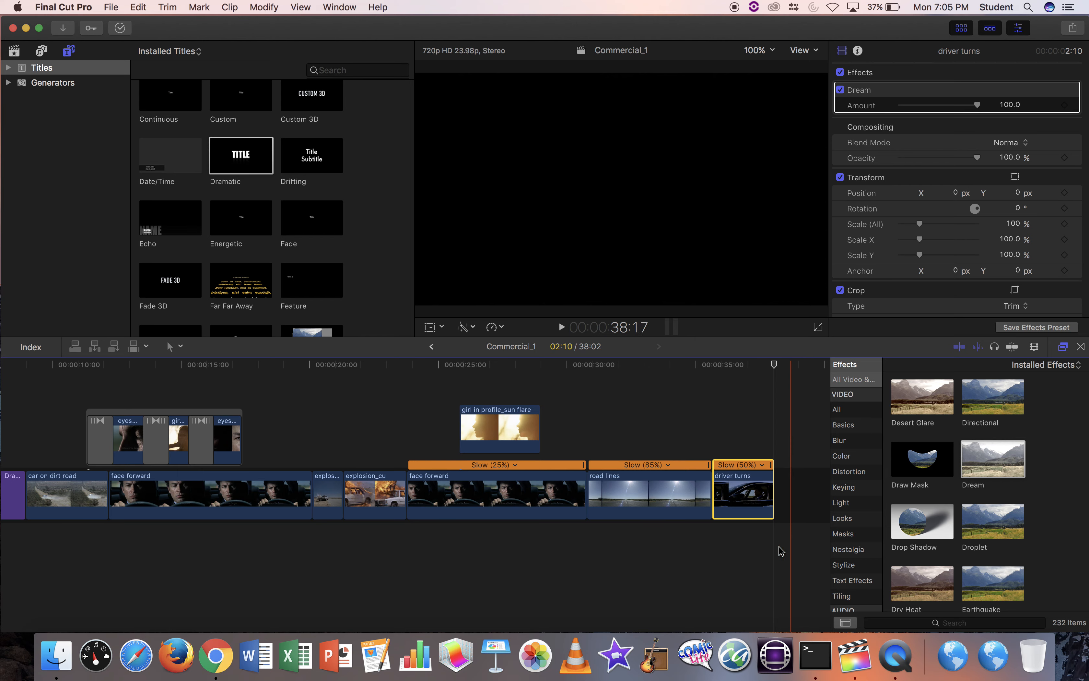
pyautogui.hscroll(-1, 669, 575)
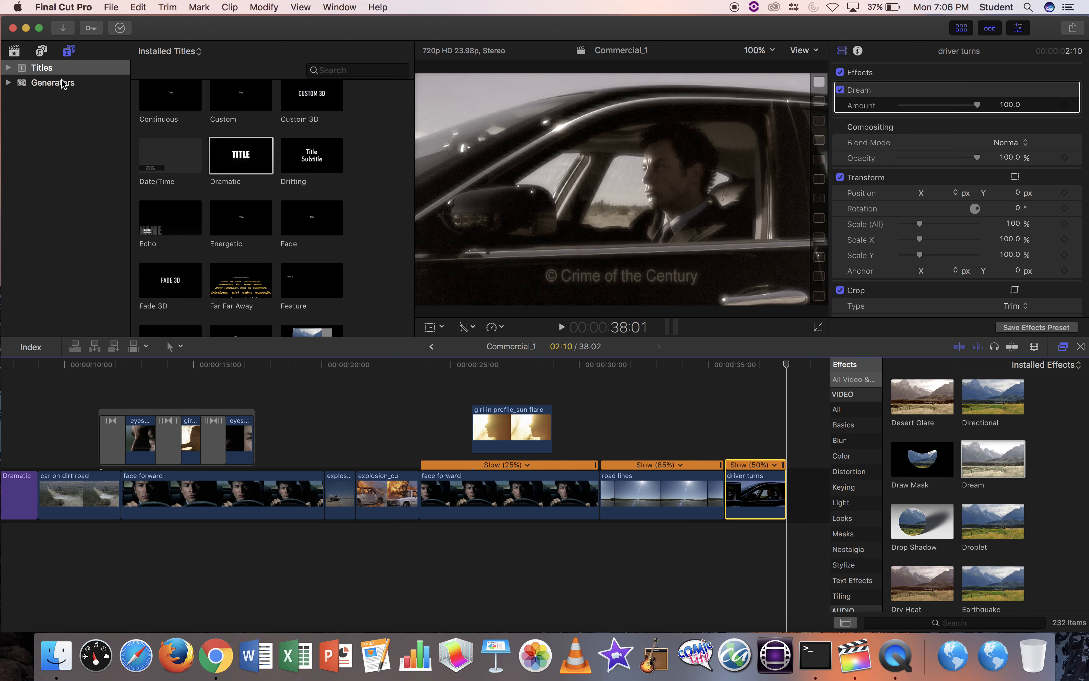
# Show the Commercial event's clips from the Untitled library in the browser.
pyautogui.click(14, 50)
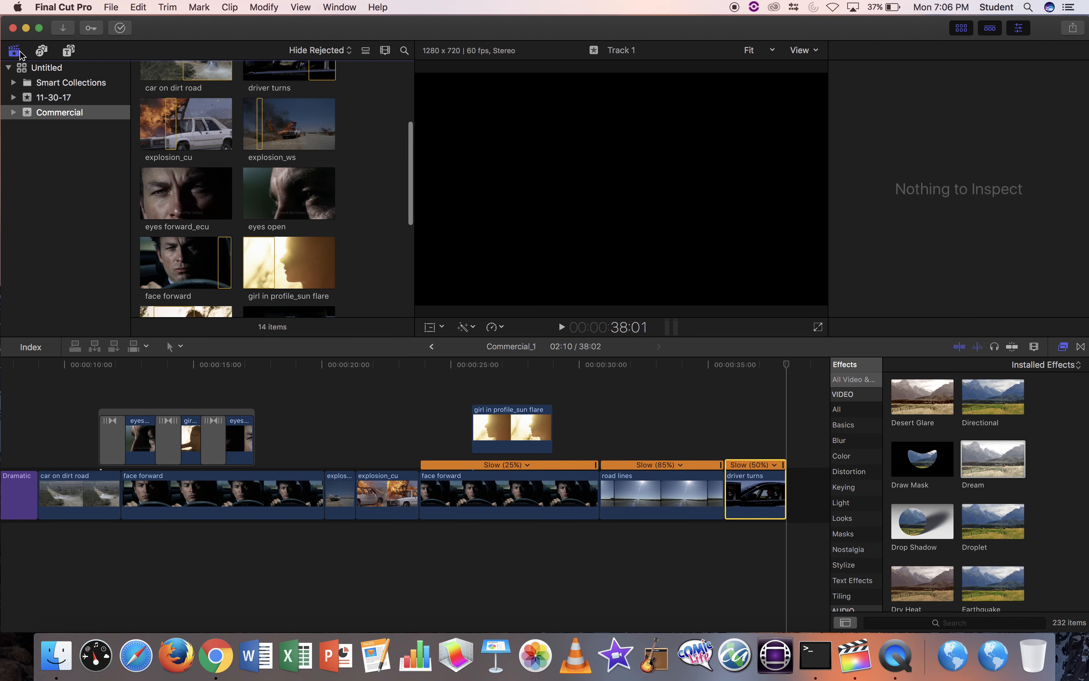
pyautogui.scroll(-10, 327, 210)
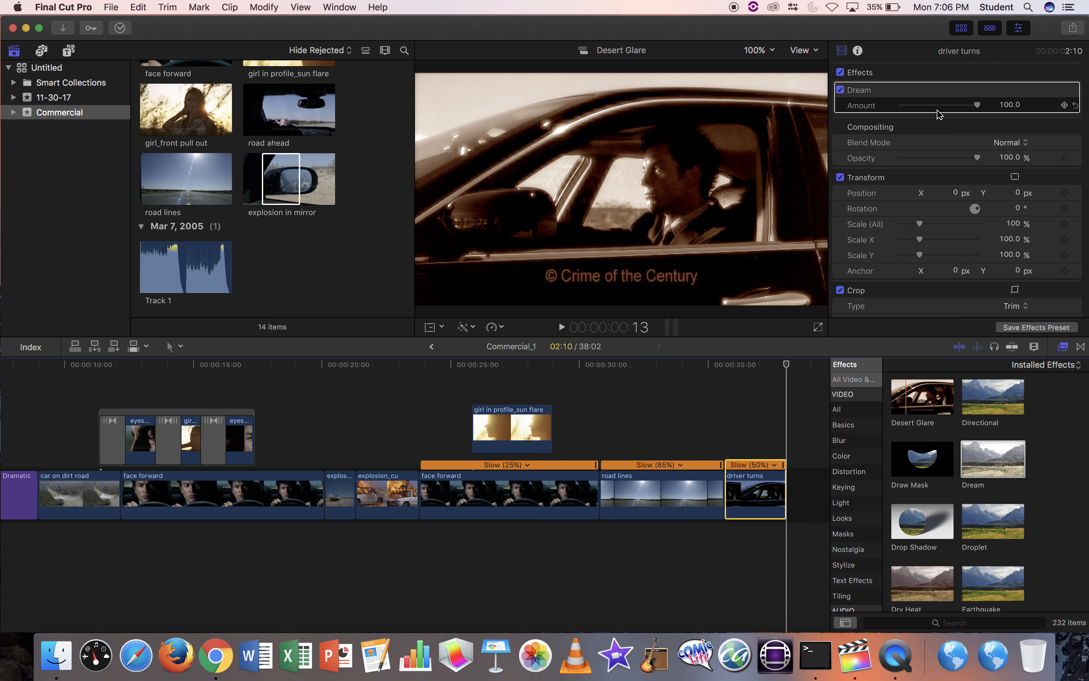
# Swap the effects browser for the transitions browser, listing all 110 transitions.
pyautogui.click(1080, 346)
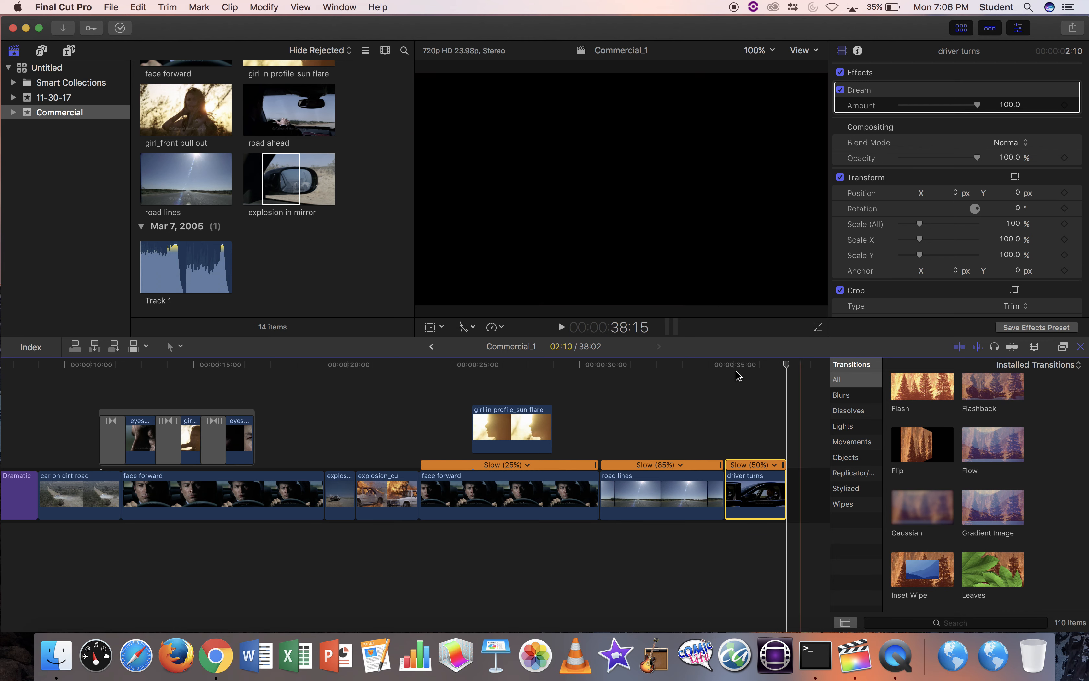